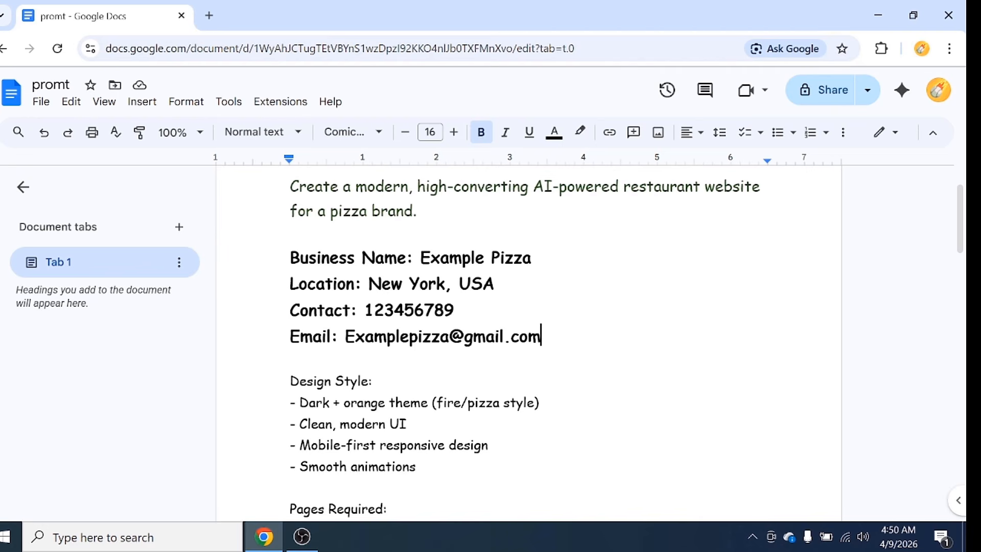
- Skim the whole pizza website prompt and check its business name, location, contact and email lines
{"action": "scroll", "coordinate": [529, 317], "scroll_direction": "down", "scroll_amount": 9}
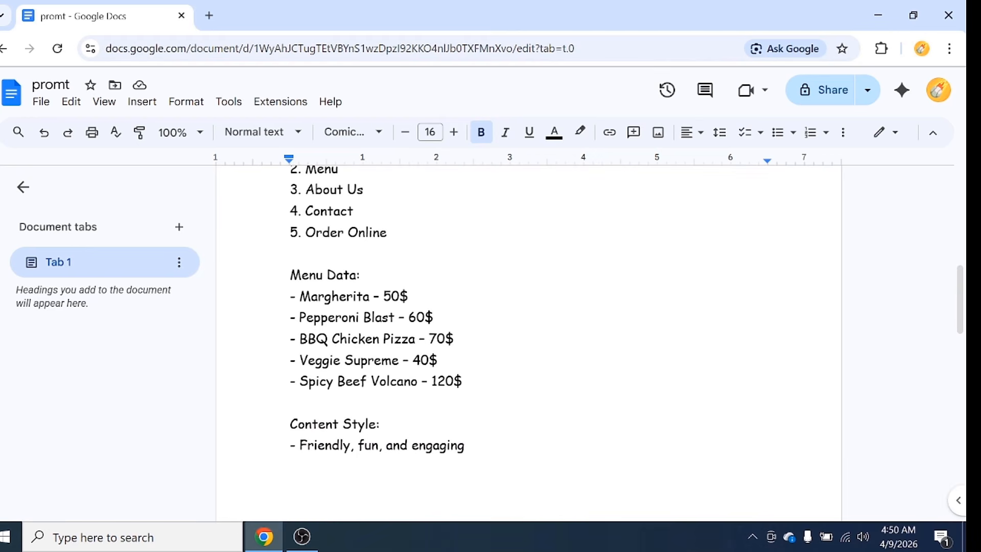
{"action": "scroll", "coordinate": [528, 317], "scroll_direction": "down", "scroll_amount": 10}
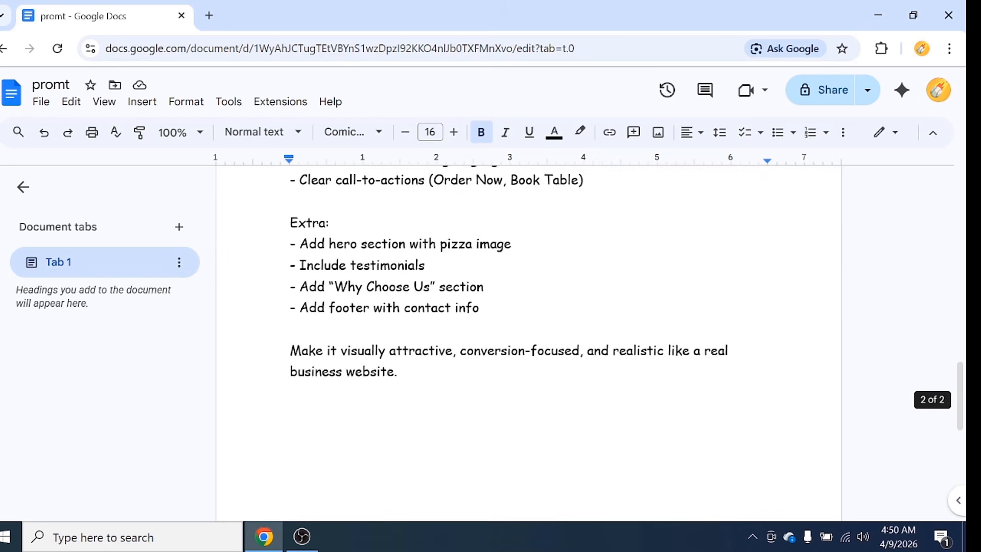
{"action": "scroll", "coordinate": [529, 316], "scroll_direction": "up", "scroll_amount": 12}
{"action": "scroll", "coordinate": [529, 317], "scroll_direction": "up", "scroll_amount": 9}
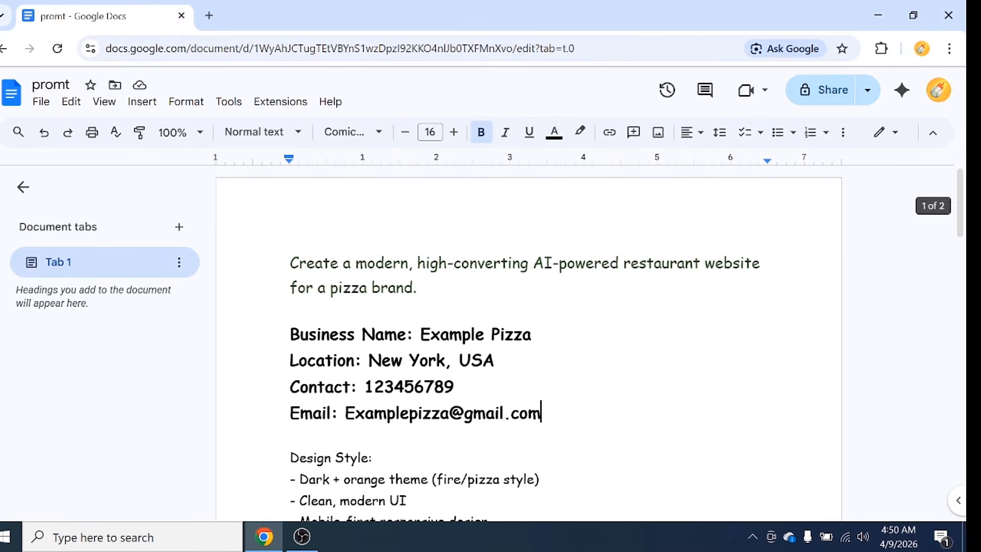
{"action": "scroll", "coordinate": [528, 316], "scroll_direction": "down", "scroll_amount": 3}
{"action": "scroll", "coordinate": [528, 317], "scroll_direction": "up", "scroll_amount": 1}
{"action": "scroll", "coordinate": [528, 317], "scroll_direction": "up", "scroll_amount": 1}
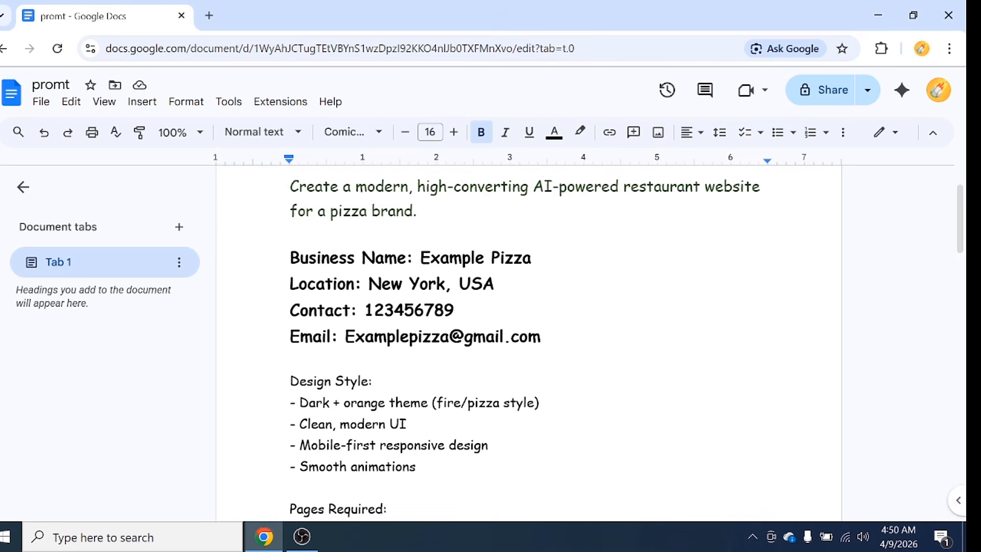
{"action": "left_click_drag", "start_coordinate": [414, 258], "coordinate": [543, 258]}
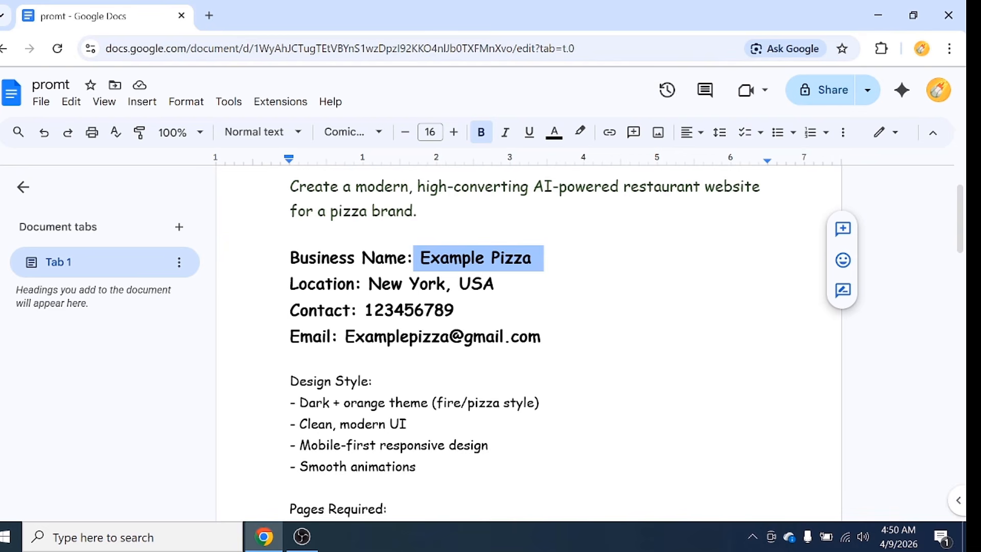
{"action": "left_click_drag", "start_coordinate": [368, 284], "coordinate": [470, 283]}
{"action": "left_click_drag", "start_coordinate": [357, 310], "coordinate": [433, 309]}
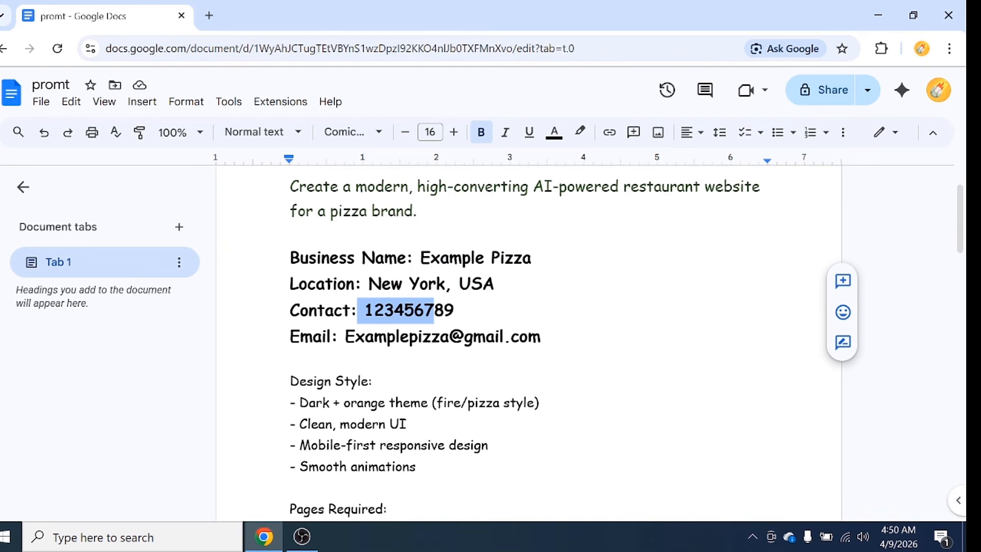
{"action": "left_click_drag", "start_coordinate": [345, 337], "coordinate": [540, 337]}
{"action": "left_click_drag", "start_coordinate": [290, 235], "coordinate": [529, 337]}
{"action": "left_click", "coordinate": [372, 381]}
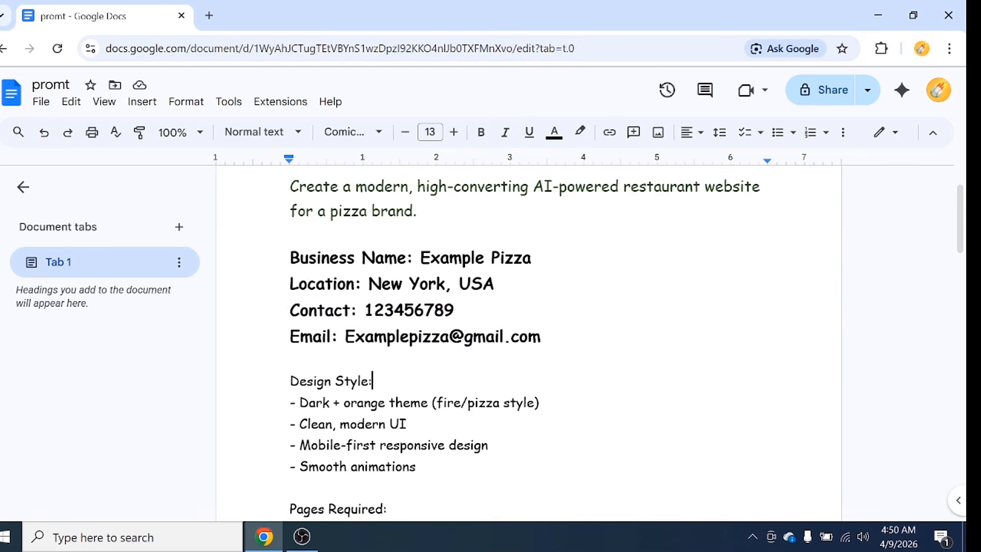
- Review the prompt's design style, required pages, menu prices, content style and extra requirements
{"action": "scroll", "coordinate": [529, 343], "scroll_direction": "down", "scroll_amount": 2}
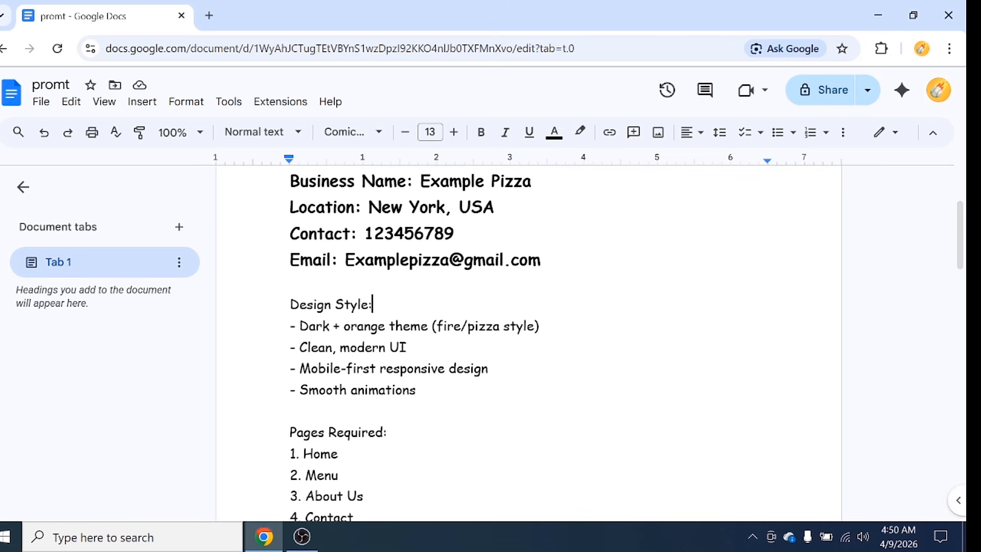
{"action": "scroll", "coordinate": [529, 342], "scroll_direction": "down", "scroll_amount": 5}
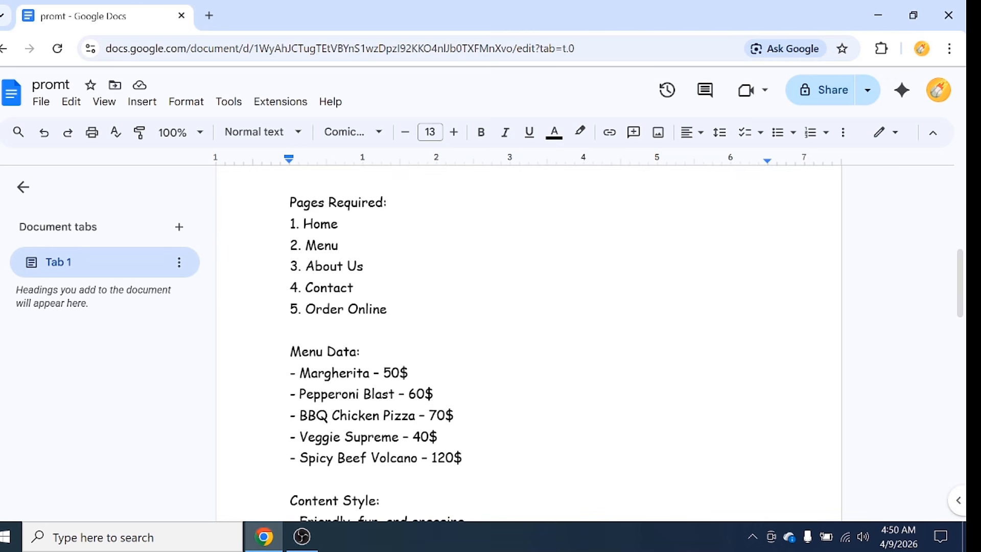
{"action": "left_click_drag", "start_coordinate": [304, 223], "coordinate": [389, 327]}
{"action": "double_click", "coordinate": [365, 352]}
{"action": "scroll", "coordinate": [365, 352], "scroll_direction": "down", "scroll_amount": 1}
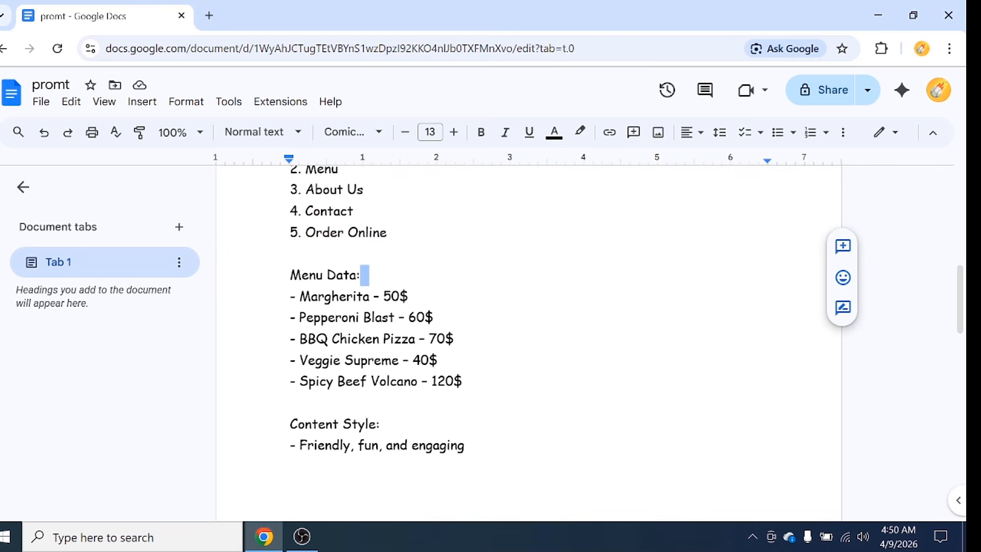
{"action": "left_click", "coordinate": [416, 316]}
{"action": "left_click_drag", "start_coordinate": [383, 296], "coordinate": [440, 403]}
{"action": "left_click", "coordinate": [439, 360]}
{"action": "scroll", "coordinate": [439, 360], "scroll_direction": "down", "scroll_amount": 2}
{"action": "scroll", "coordinate": [440, 362], "scroll_direction": "up", "scroll_amount": 1}
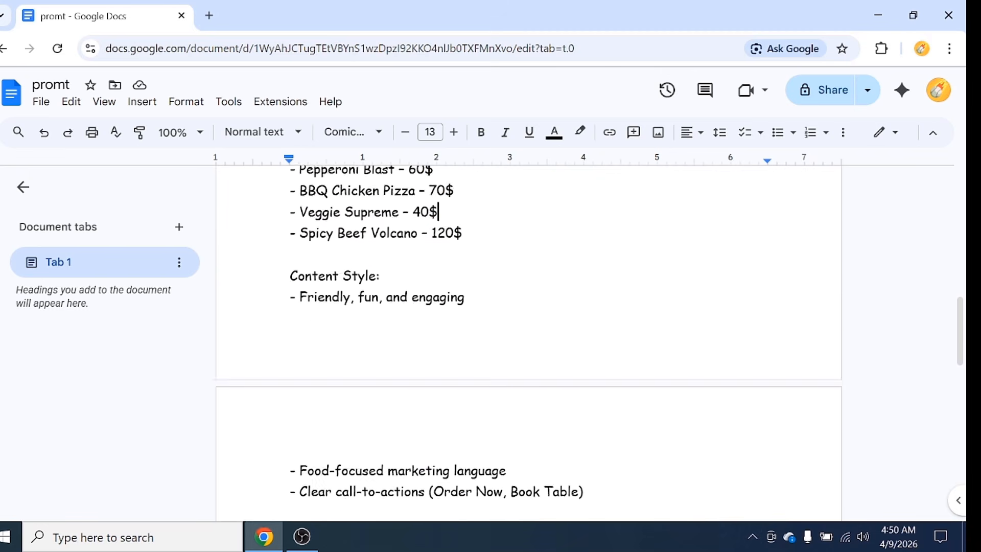
{"action": "left_click", "coordinate": [466, 368]}
{"action": "scroll", "coordinate": [465, 368], "scroll_direction": "down", "scroll_amount": 2}
{"action": "scroll", "coordinate": [465, 367], "scroll_direction": "down", "scroll_amount": 3}
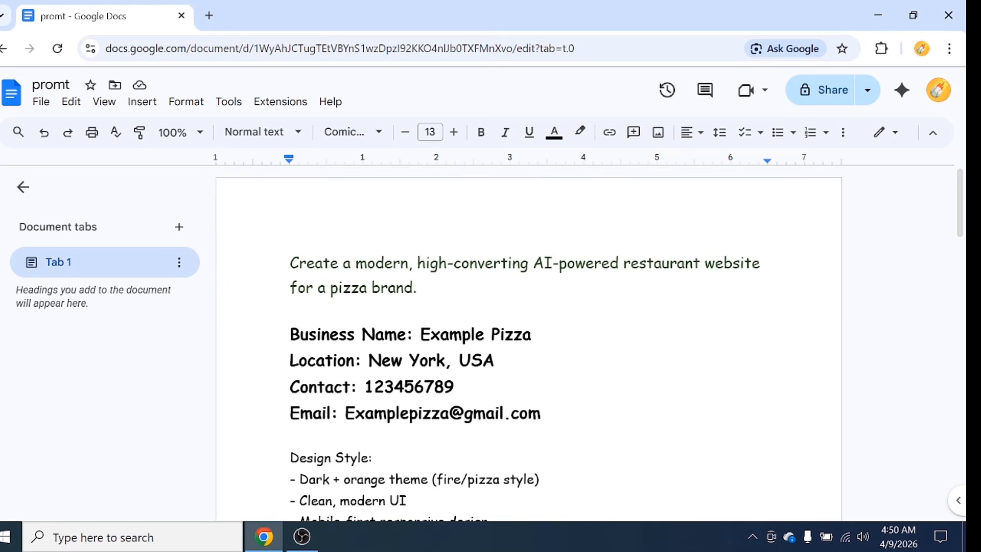
- Copy the entire website prompt, from the opening "Create a modern" line through the closing "real business website" sentence
{"action": "scroll", "coordinate": [528, 342], "scroll_direction": "down", "scroll_amount": 1}
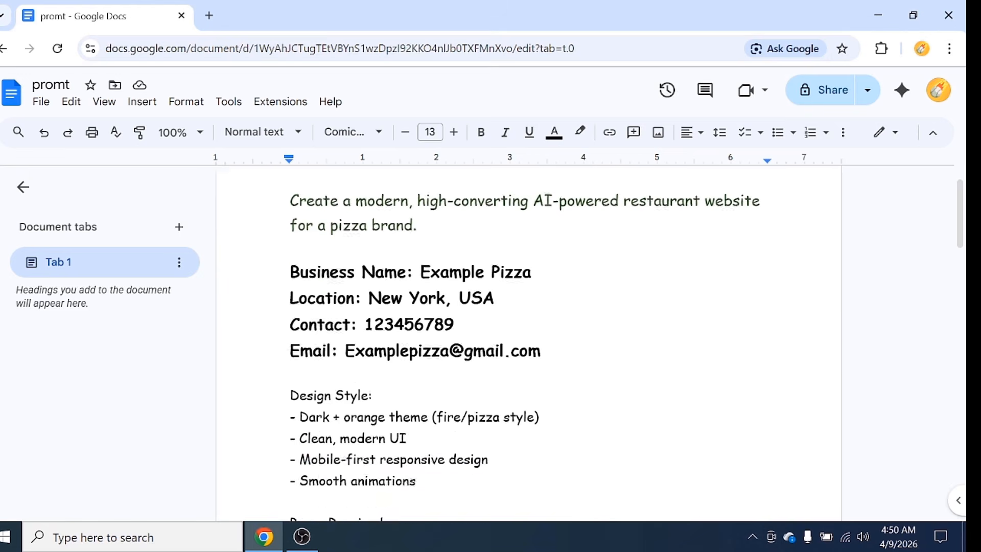
{"action": "left_click_drag", "start_coordinate": [290, 185], "coordinate": [290, 485]}
{"action": "scroll", "coordinate": [290, 486], "scroll_direction": "down", "scroll_amount": 1}
{"action": "scroll", "coordinate": [290, 409], "scroll_direction": "down", "scroll_amount": 10}
{"action": "left_click_drag", "start_coordinate": [290, 409], "coordinate": [294, 320]}
{"action": "scroll", "coordinate": [290, 409], "scroll_direction": "down", "scroll_amount": 3}
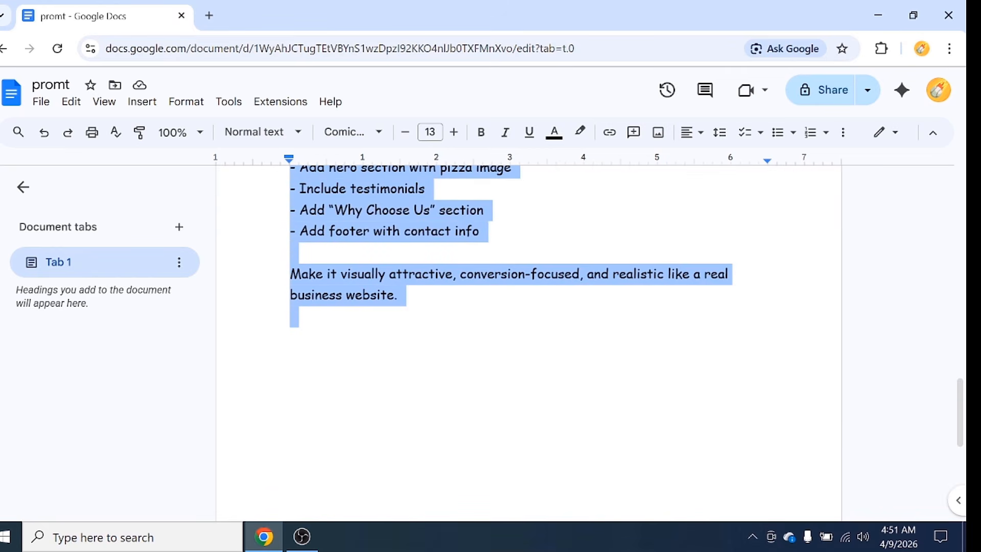
{"action": "right_click", "coordinate": [343, 307]}
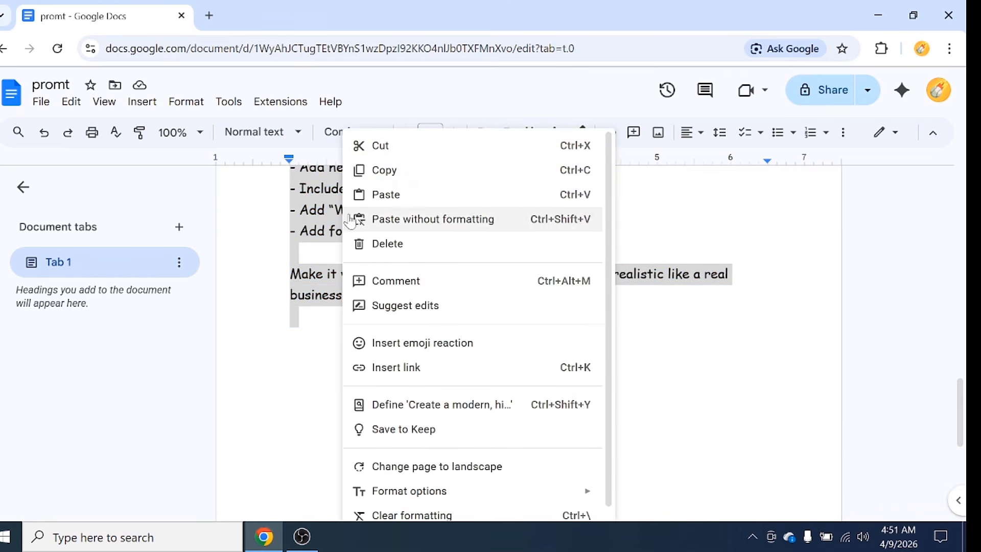
{"action": "left_click", "coordinate": [402, 171]}
- Search Google for "lovable" in a new browser tab and open the Lovable website
{"action": "left_click", "coordinate": [208, 16]}
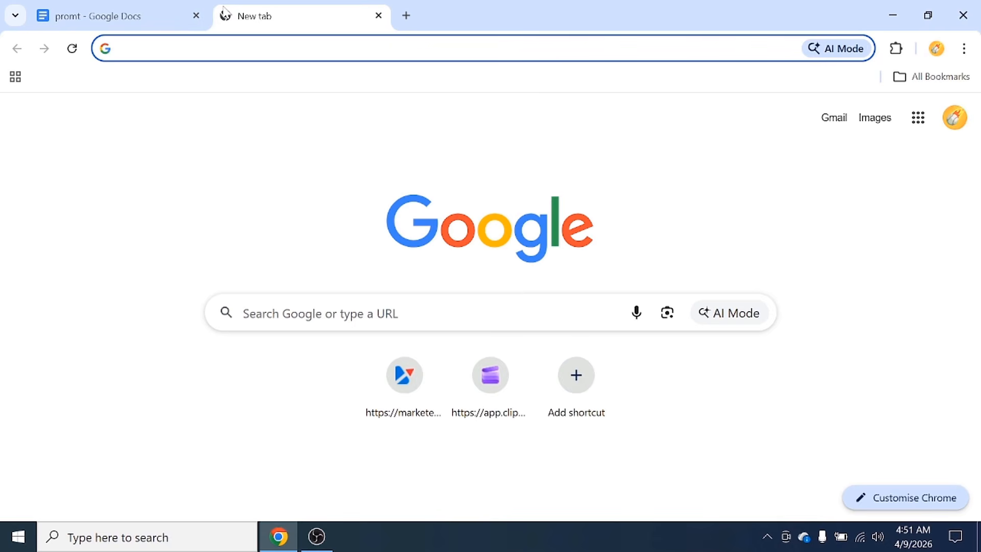
{"action": "type", "text": "lo"}
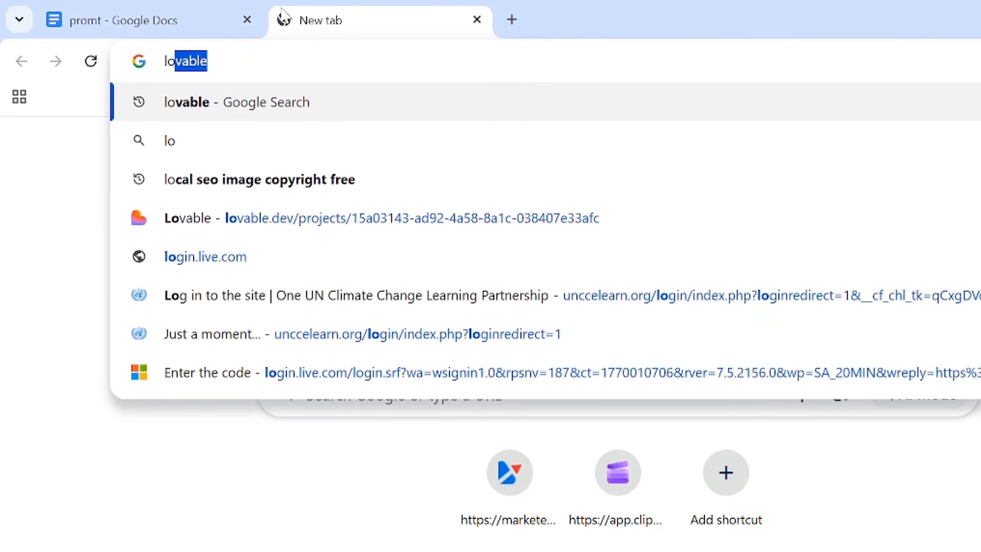
{"action": "key", "text": "Return"}
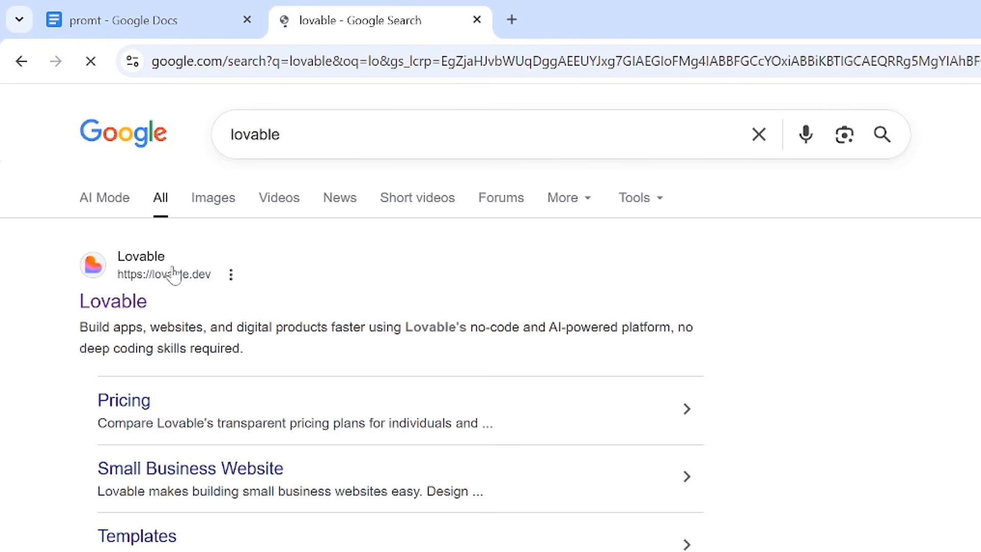
{"action": "left_click", "coordinate": [89, 309]}
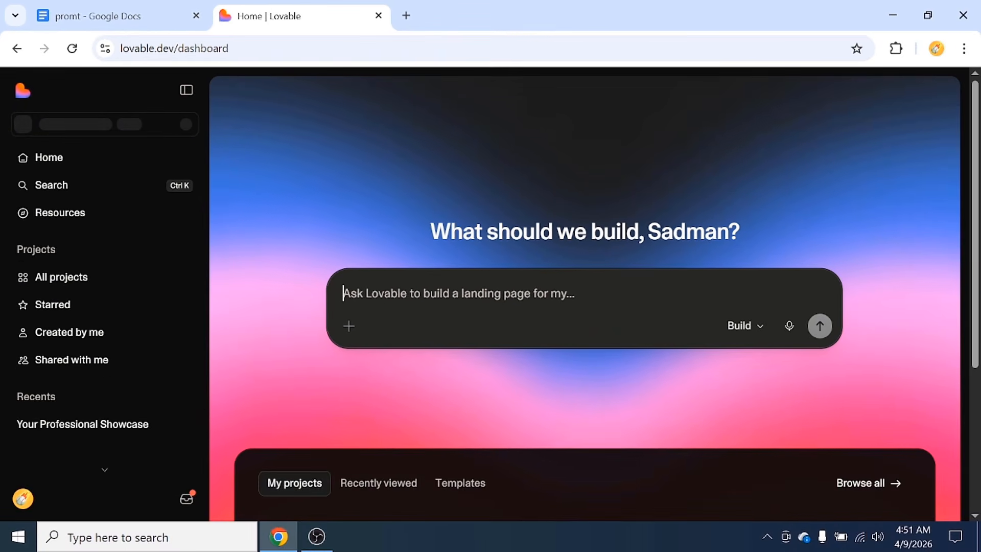
- Paste the copied pizza website prompt into Lovable's build request and submit it in Build mode
{"action": "key", "text": "ctrl+v"}
{"action": "scroll", "coordinate": [577, 291], "scroll_direction": "up", "scroll_amount": 10}
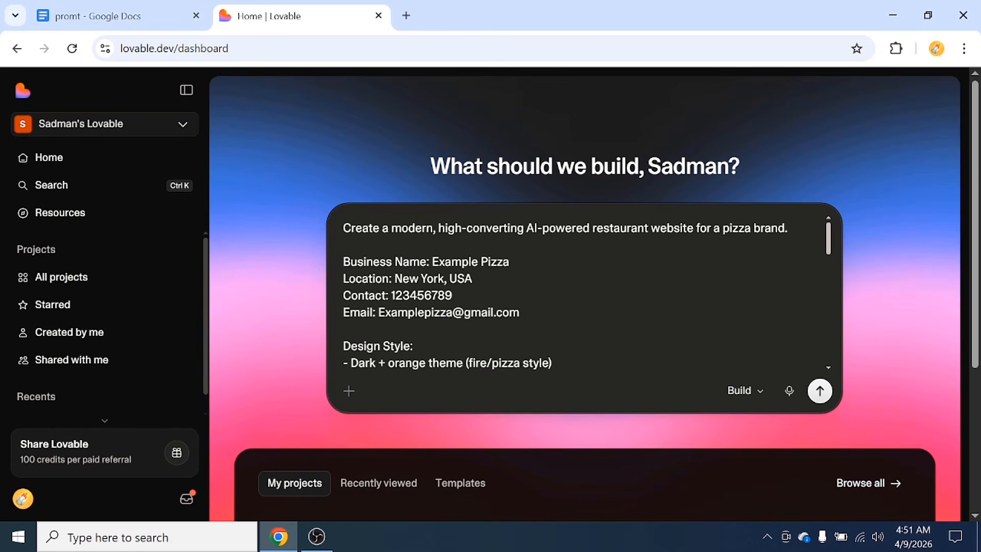
{"action": "left_click", "coordinate": [819, 392]}
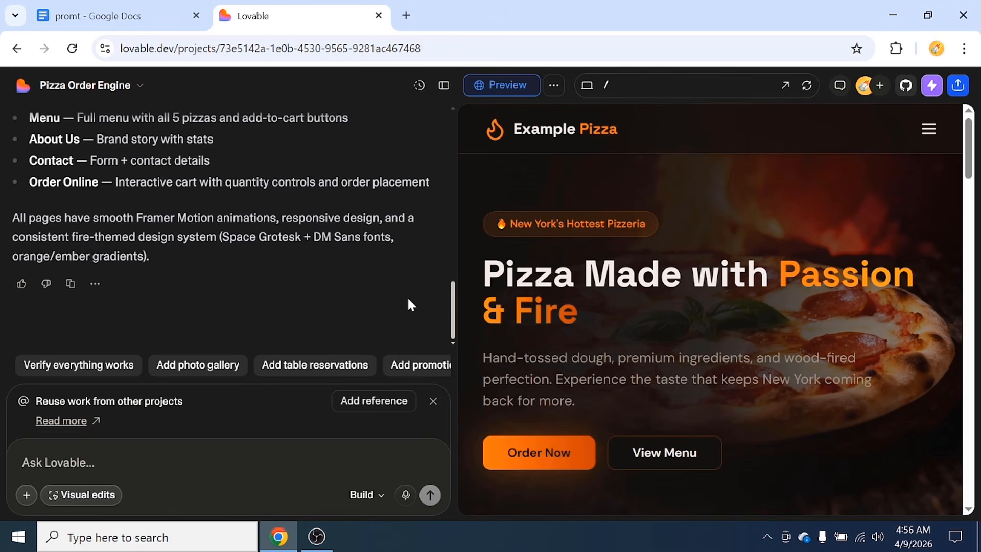
- Hide the chat to widen the preview and examine the generated homepage from hero section to footer
{"action": "left_click", "coordinate": [443, 85]}
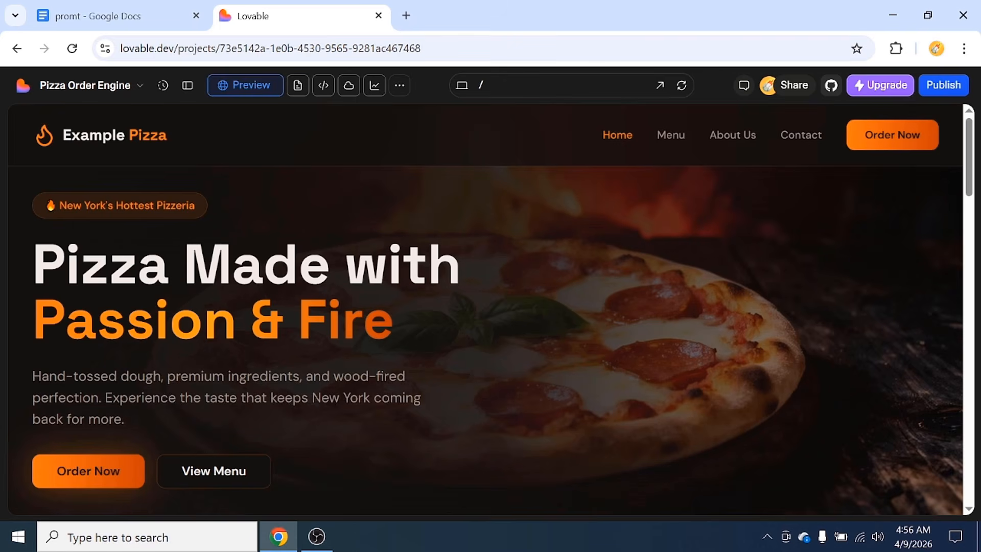
{"action": "scroll", "coordinate": [480, 375], "scroll_direction": "down", "scroll_amount": 5}
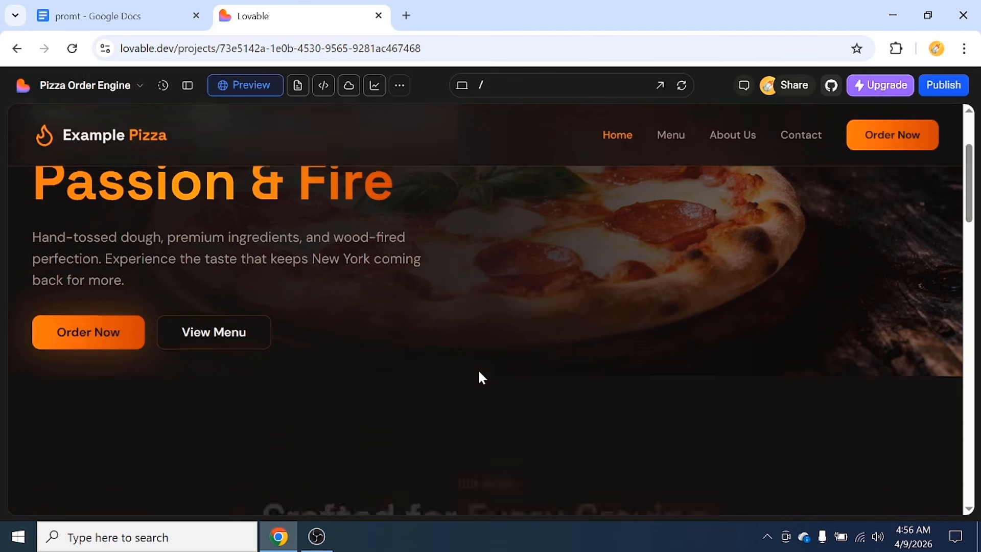
{"action": "scroll", "coordinate": [483, 376], "scroll_direction": "up", "scroll_amount": 5}
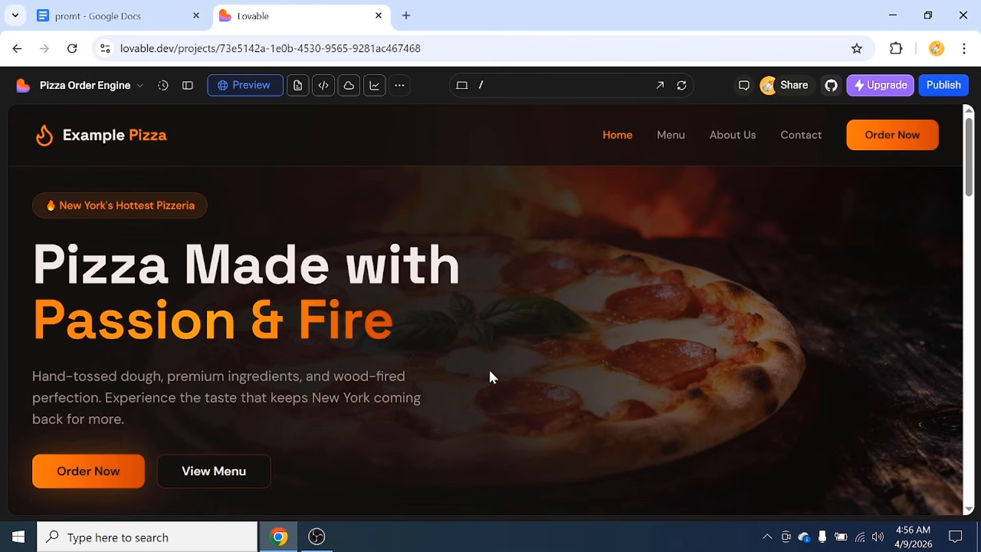
{"action": "scroll", "coordinate": [582, 333], "scroll_direction": "down", "scroll_amount": 5}
{"action": "scroll", "coordinate": [584, 333], "scroll_direction": "down", "scroll_amount": 4}
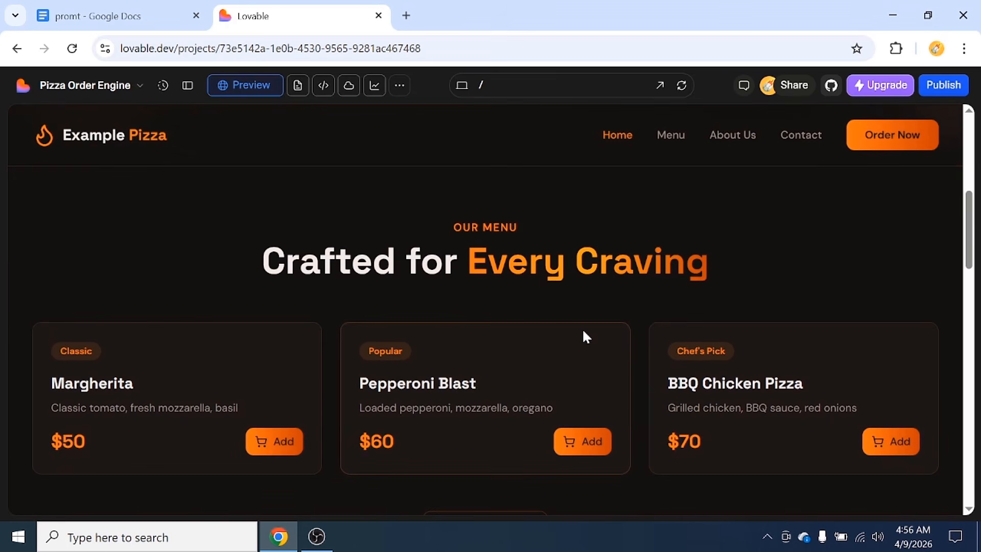
{"action": "scroll", "coordinate": [420, 354], "scroll_direction": "down", "scroll_amount": 8}
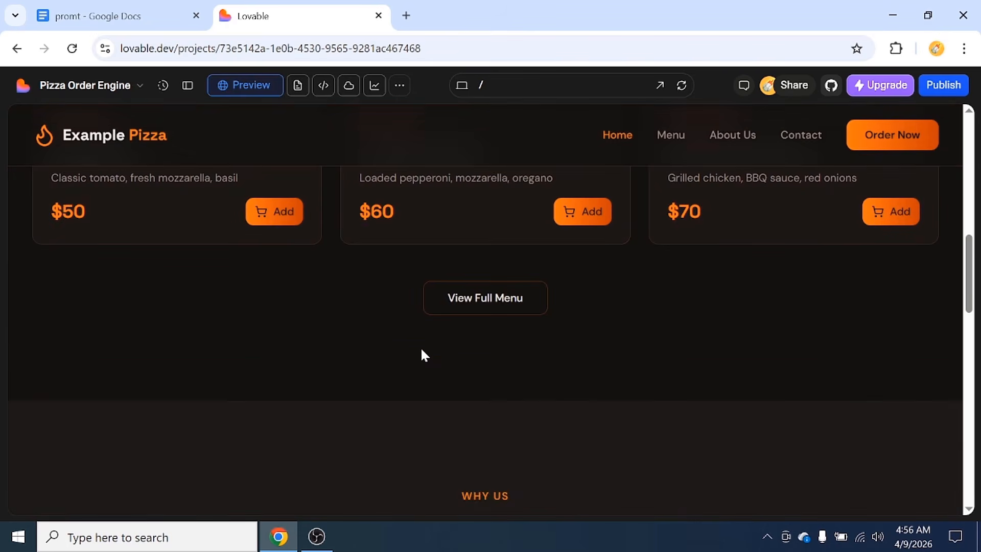
{"action": "scroll", "coordinate": [424, 358], "scroll_direction": "down", "scroll_amount": 8}
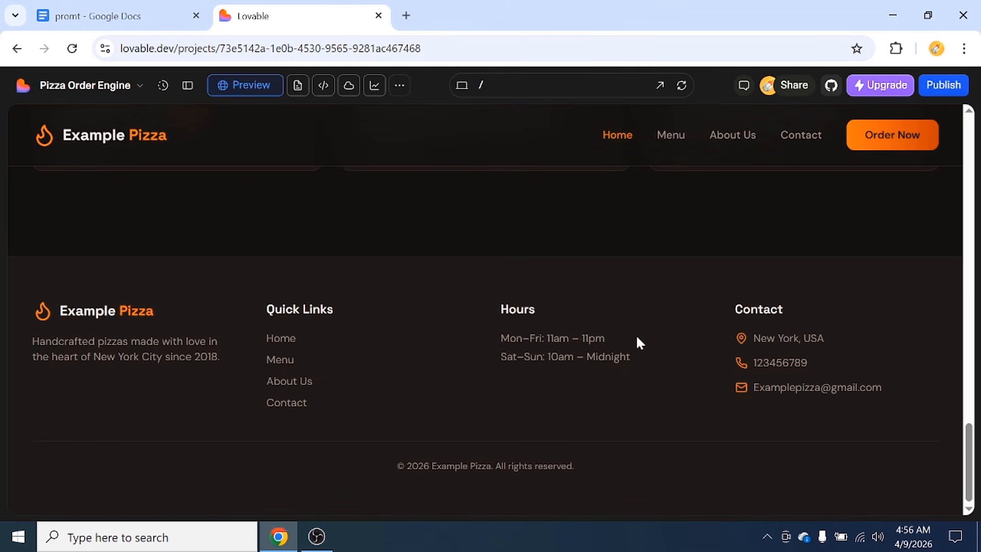
{"action": "scroll", "coordinate": [339, 291], "scroll_direction": "up", "scroll_amount": 15}
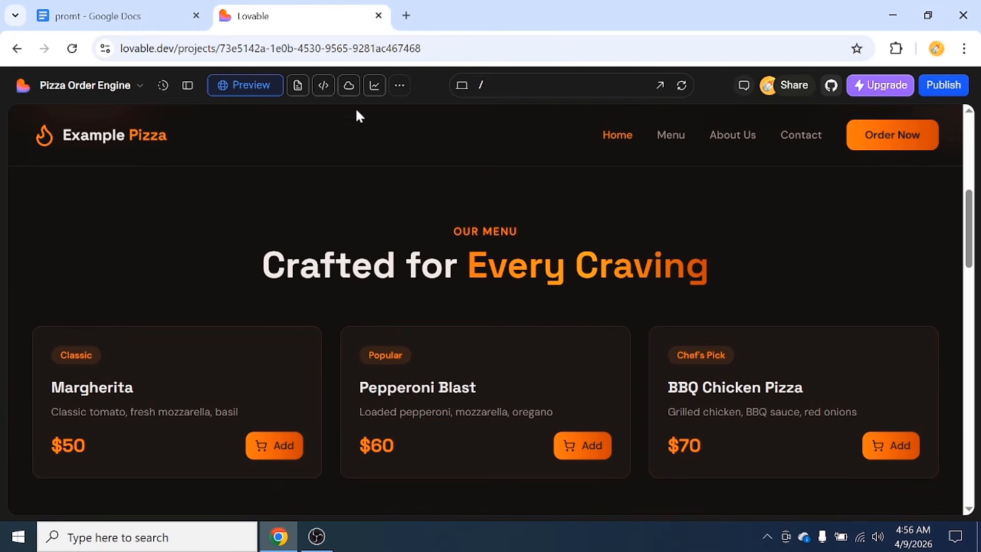
- Show the chat beside the preview again and highlight the Mon–Fri opening hours in the site's footer
{"action": "left_click", "coordinate": [187, 84]}
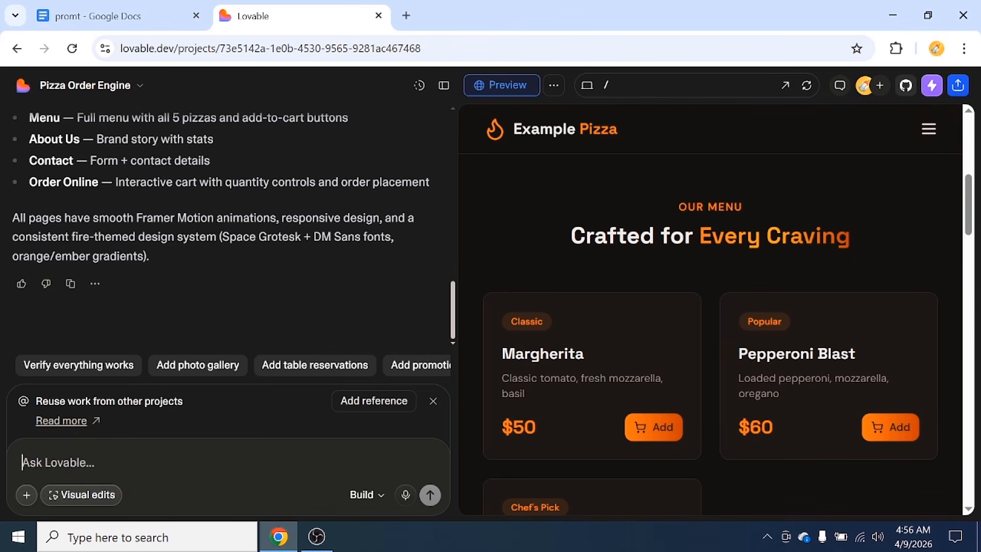
{"action": "scroll", "coordinate": [558, 440], "scroll_direction": "down", "scroll_amount": 15}
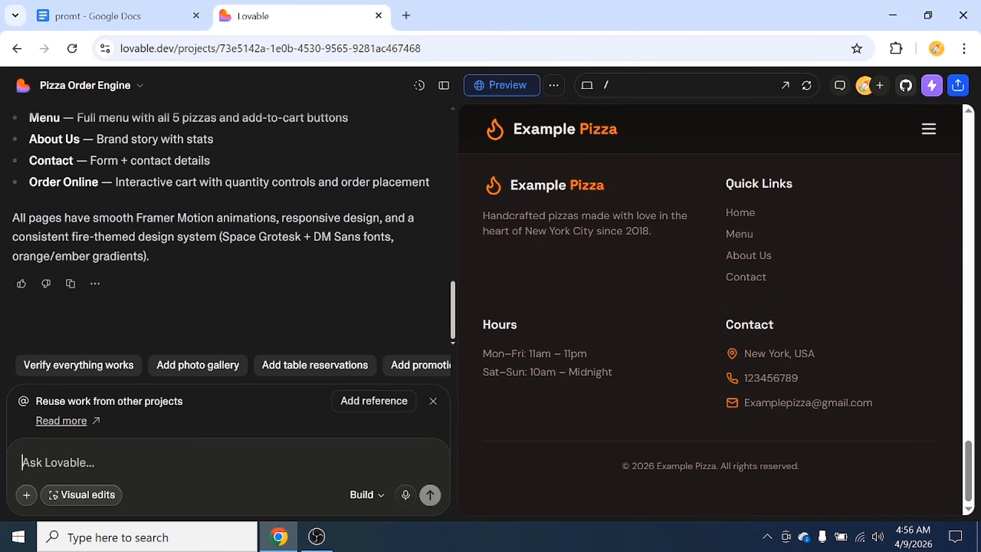
{"action": "left_click_drag", "start_coordinate": [529, 354], "coordinate": [587, 354]}
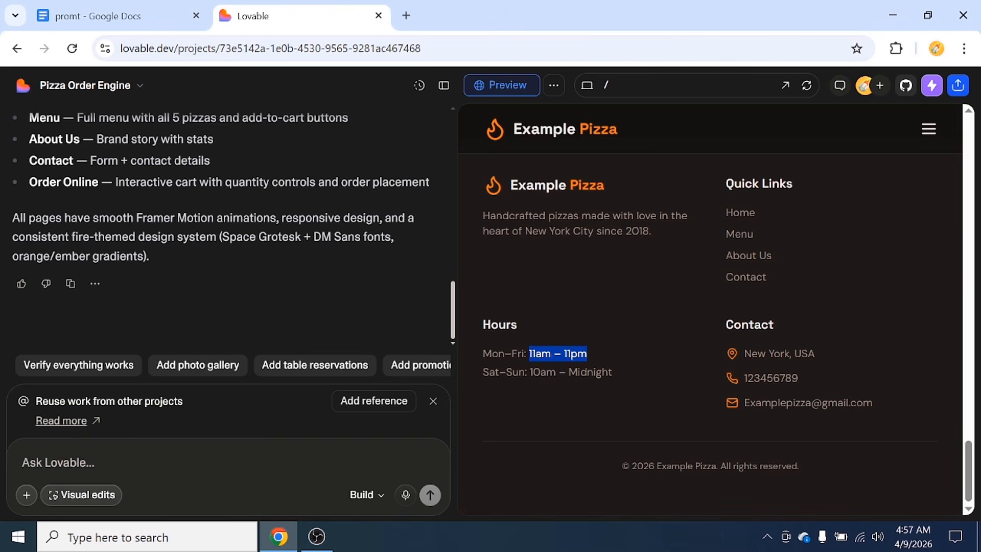
- Send Lovable the change request "i just want to edit that in Hours section that 10 am to 10 pm"
{"action": "left_click", "coordinate": [58, 462]}
{"action": "type", "text": "i just wanr"}
{"action": "key", "text": "BackSpace"}
{"action": "type", "text": "t "}
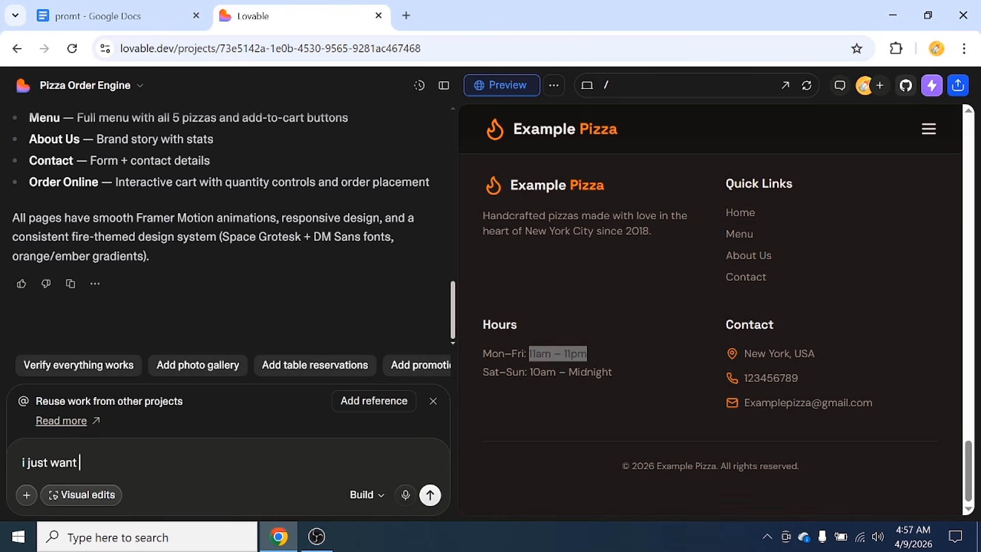
{"action": "type", "text": "to edit that in Hours sect"}
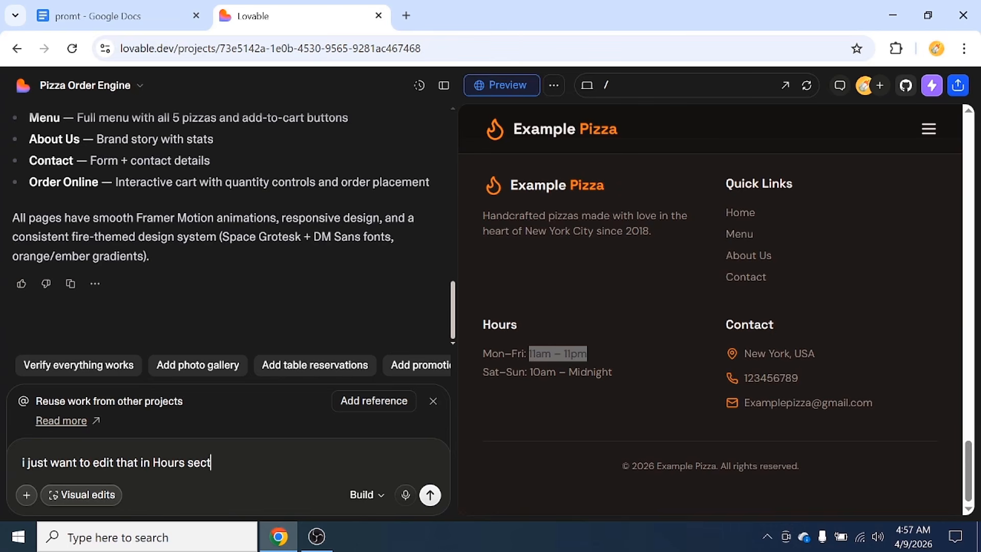
{"action": "type", "text": "ion that 10 am "}
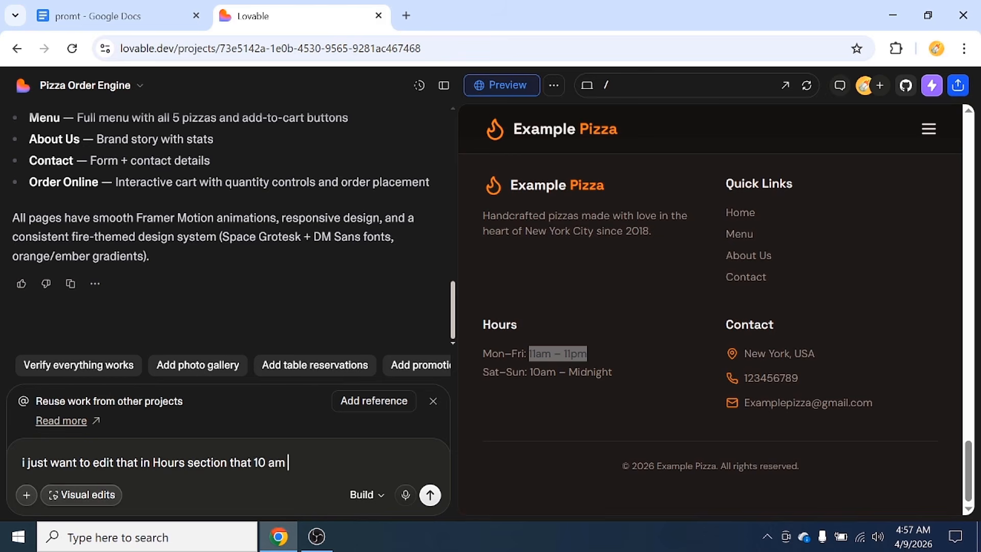
{"action": "type", "text": "to 10 pm"}
{"action": "key", "text": "Return"}
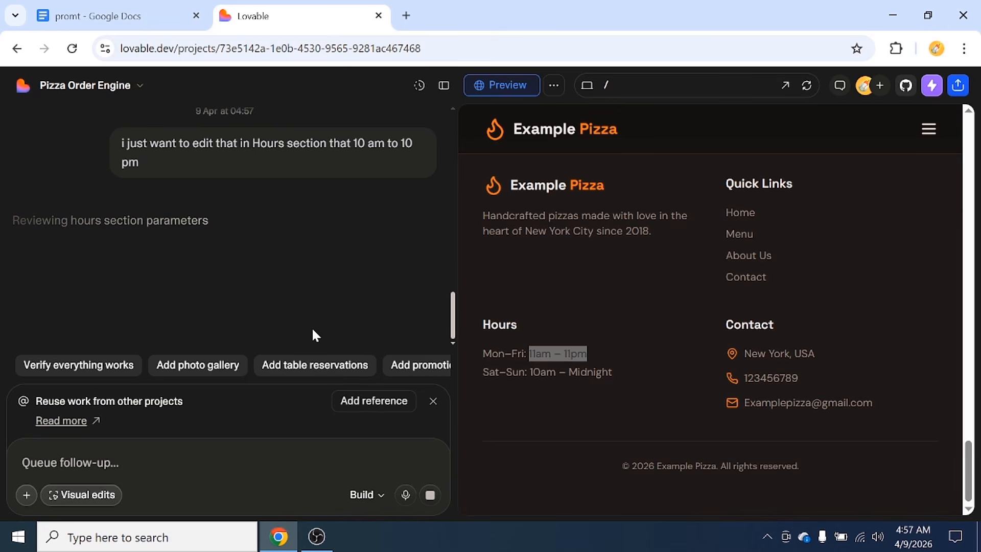
- Examine the site preview's reviews and menu sections, including the Menu page's pizza cards and the opening hours in its footer
{"action": "scroll", "coordinate": [584, 322], "scroll_direction": "up", "scroll_amount": 5}
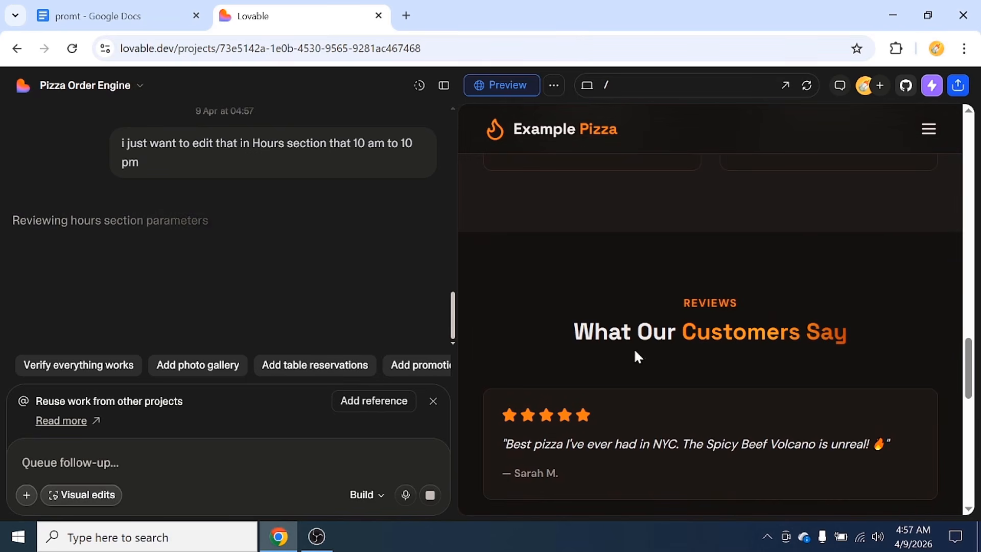
{"action": "scroll", "coordinate": [635, 354], "scroll_direction": "up", "scroll_amount": 5}
{"action": "scroll", "coordinate": [641, 366], "scroll_direction": "up", "scroll_amount": 5}
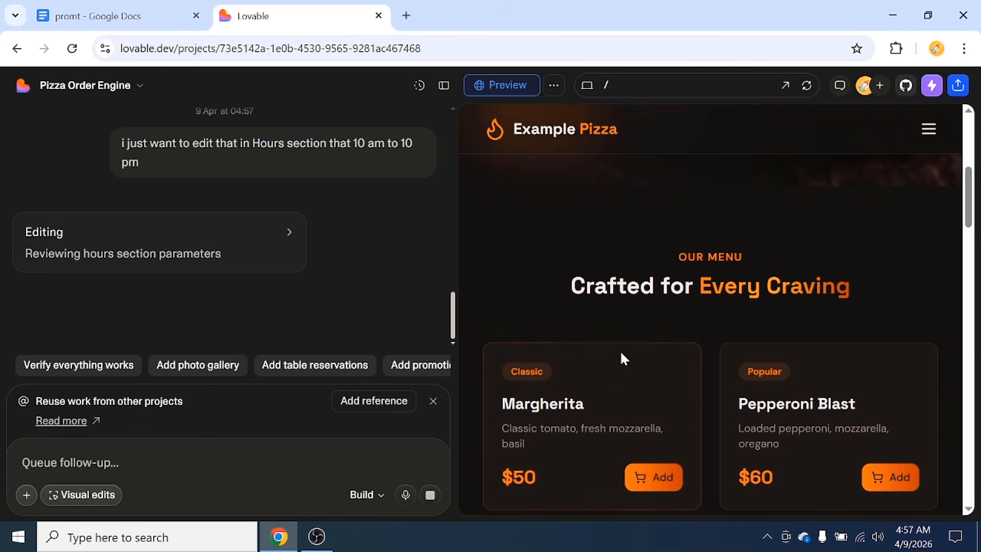
{"action": "scroll", "coordinate": [588, 317], "scroll_direction": "down", "scroll_amount": 3}
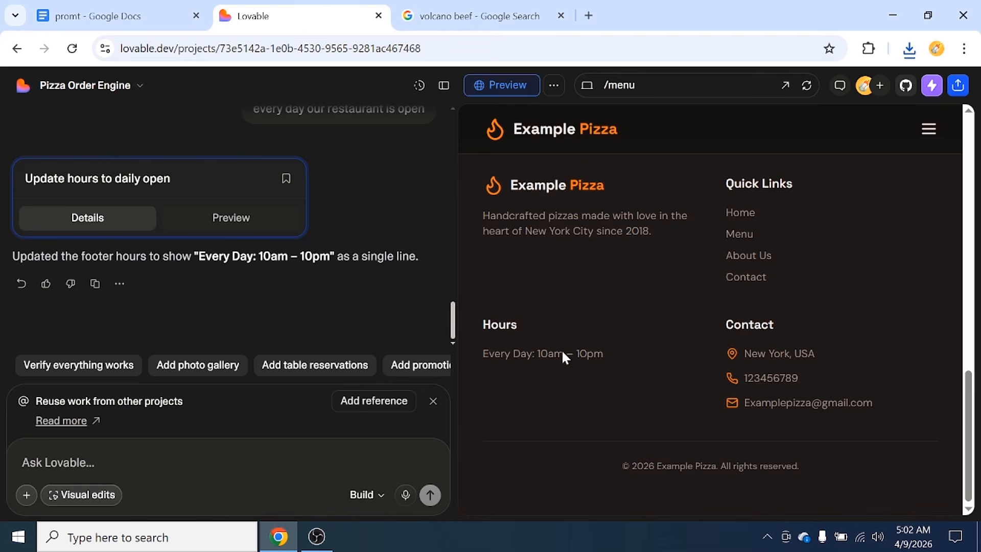
{"action": "scroll", "coordinate": [567, 352], "scroll_direction": "up", "scroll_amount": 10}
{"action": "scroll", "coordinate": [622, 364], "scroll_direction": "down", "scroll_amount": 7}
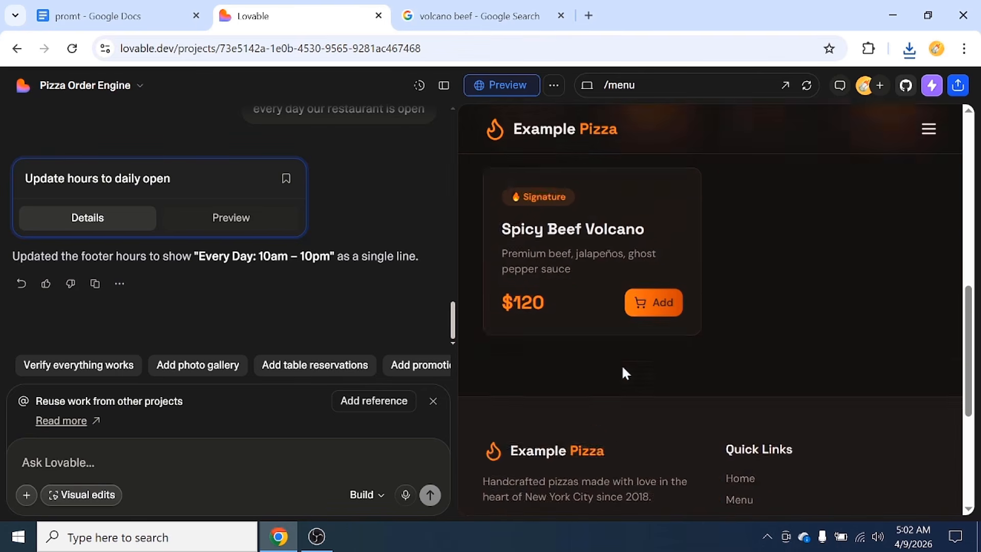
{"action": "scroll", "coordinate": [622, 364], "scroll_direction": "down", "scroll_amount": 4}
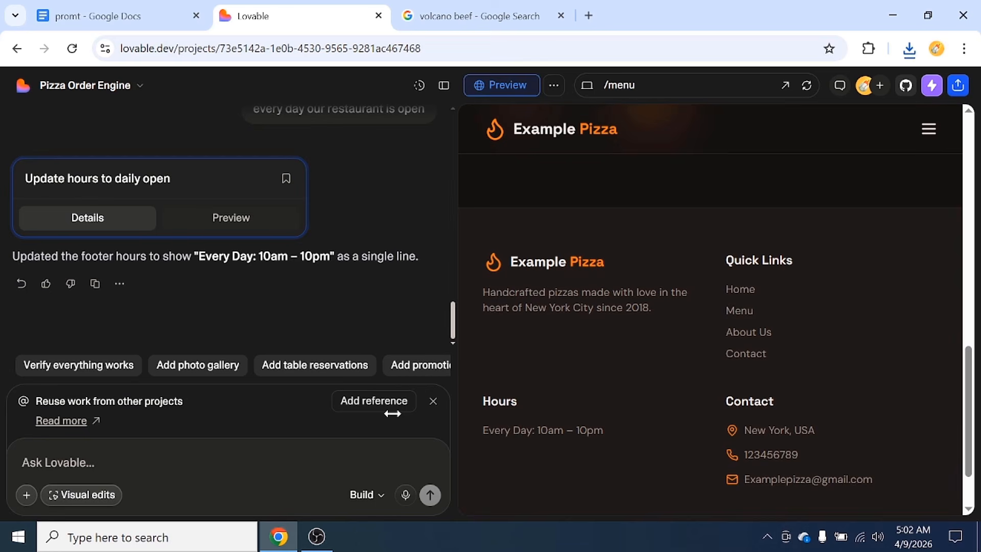
- Attach the group of pizza images from the Desktop folder, including Margherita-Pizza-093, to the Lovable chat message
{"action": "left_click", "coordinate": [26, 494]}
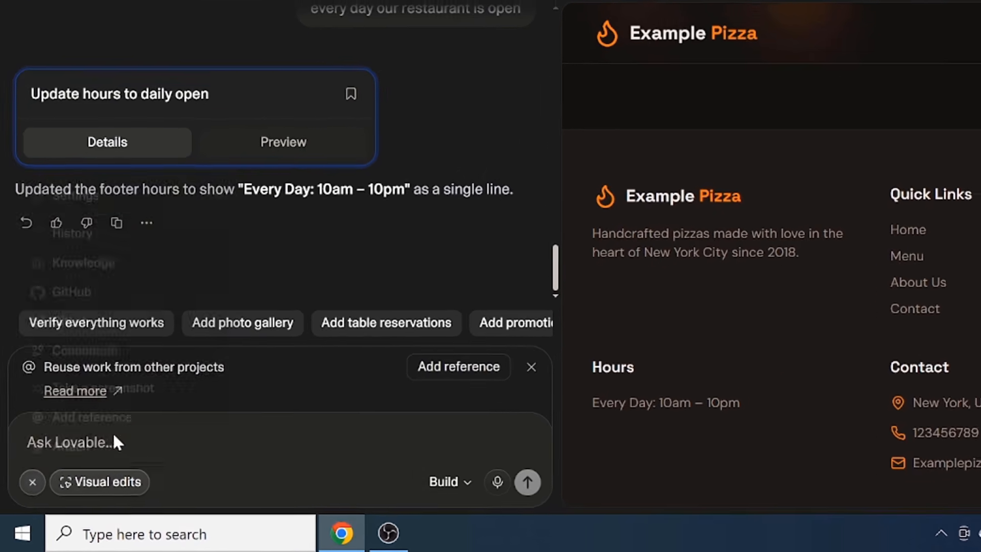
{"action": "left_click", "coordinate": [114, 441]}
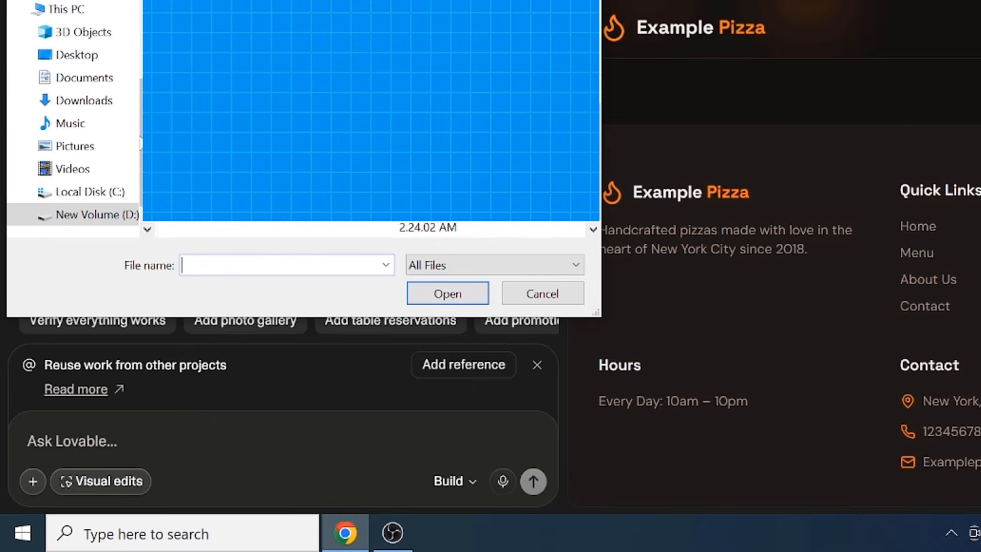
{"action": "left_click", "coordinate": [77, 54]}
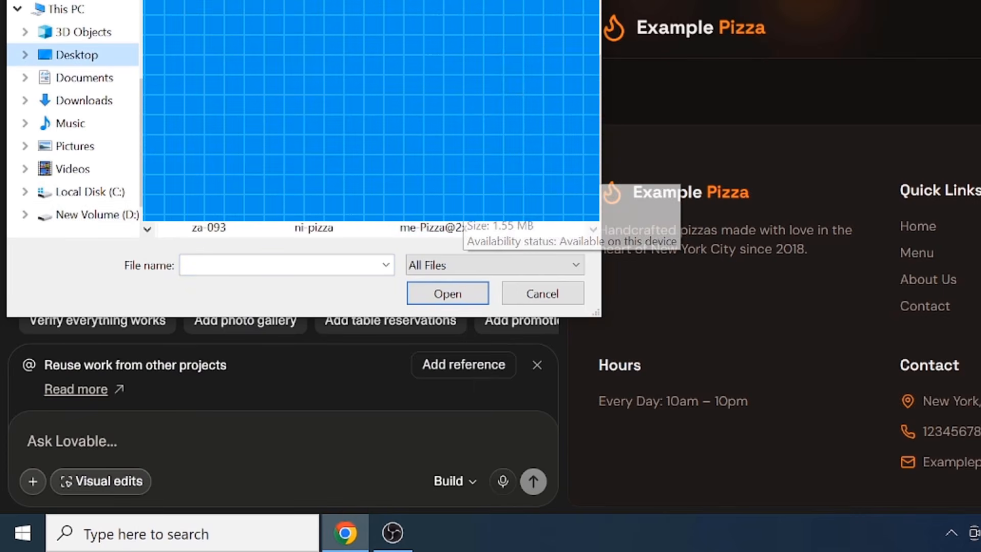
{"action": "left_click_drag", "start_coordinate": [491, 205], "coordinate": [219, 143]}
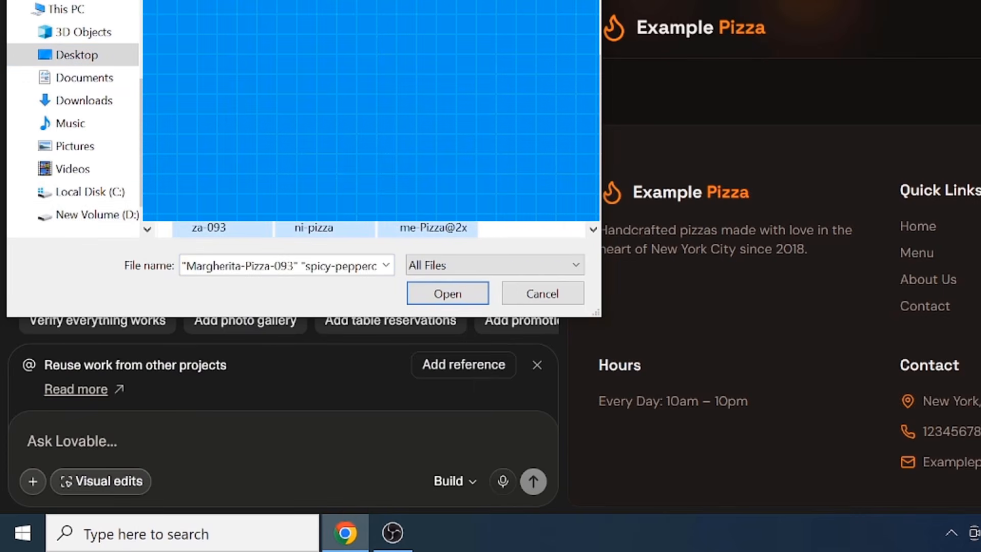
{"action": "key", "text": "Return"}
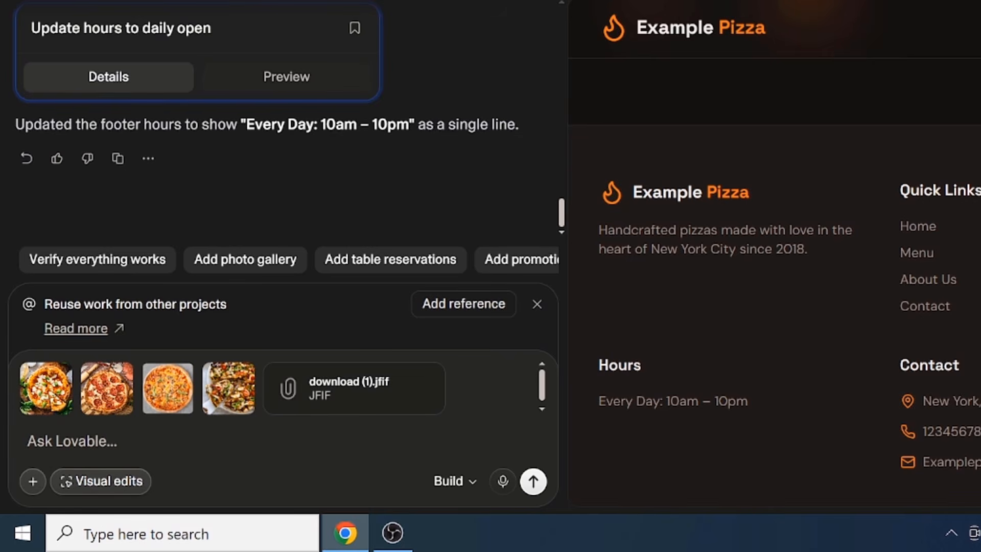
- Send the request "there images for our menu plz add them you can understant my image name where to use which one"
{"action": "type", "text": "there im"}
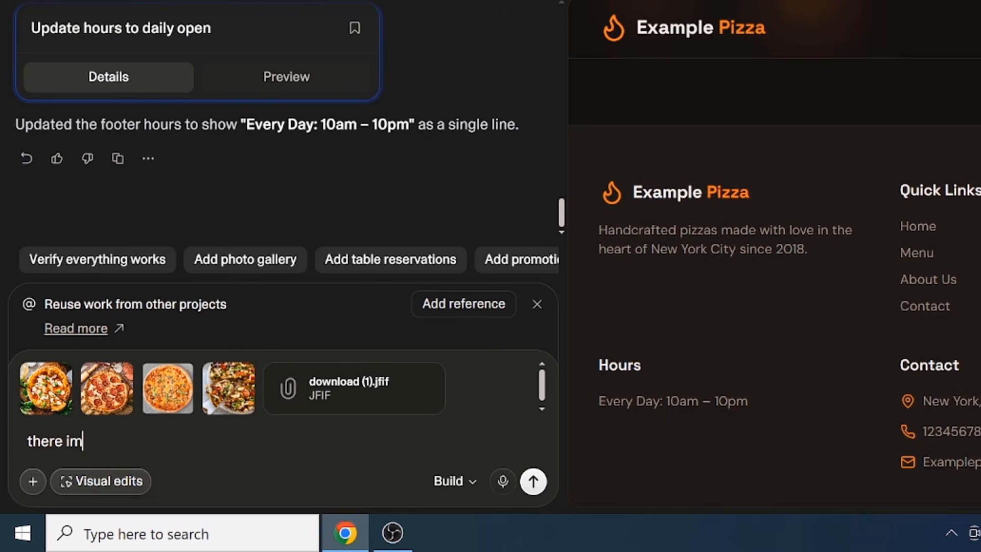
{"action": "type", "text": "ages for o"}
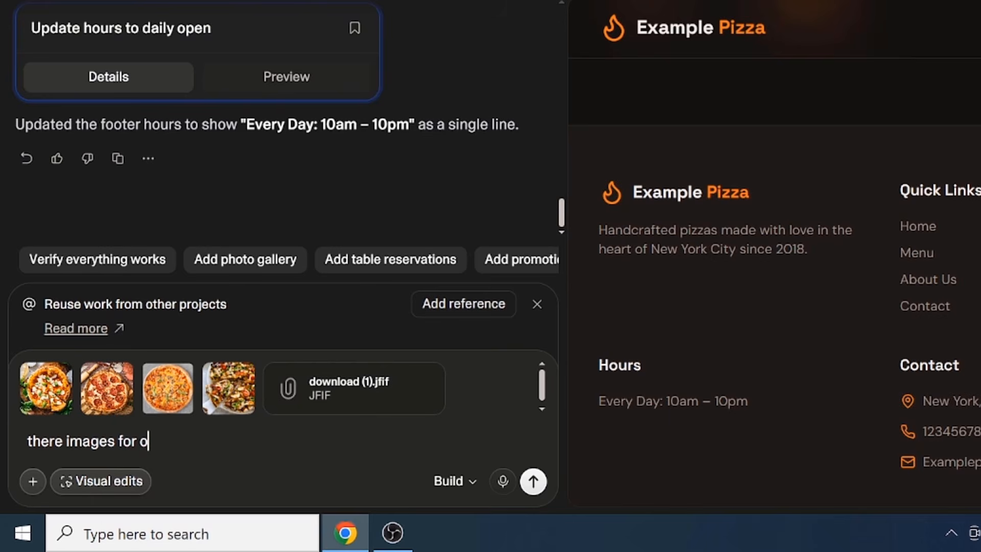
{"action": "type", "text": "ur menu "}
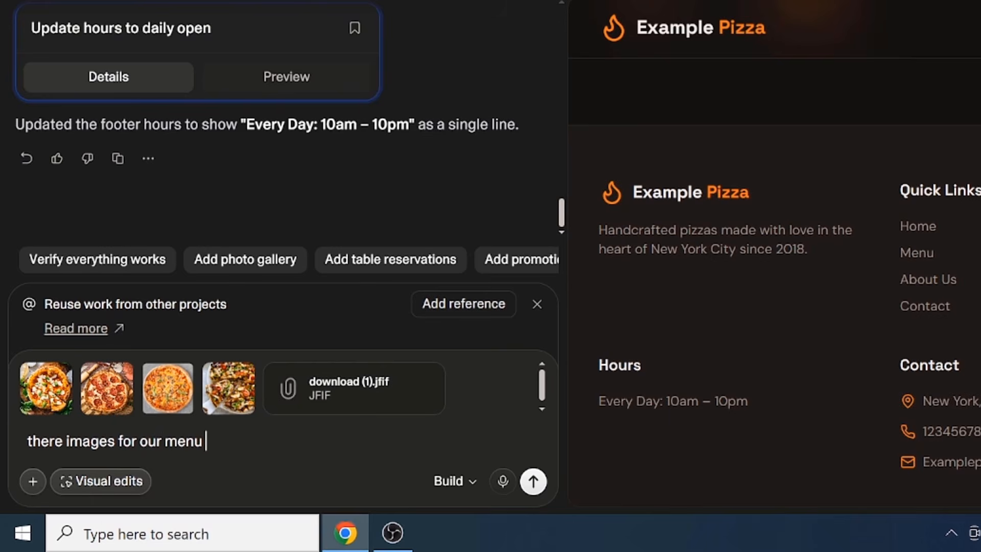
{"action": "type", "text": "plz add them "}
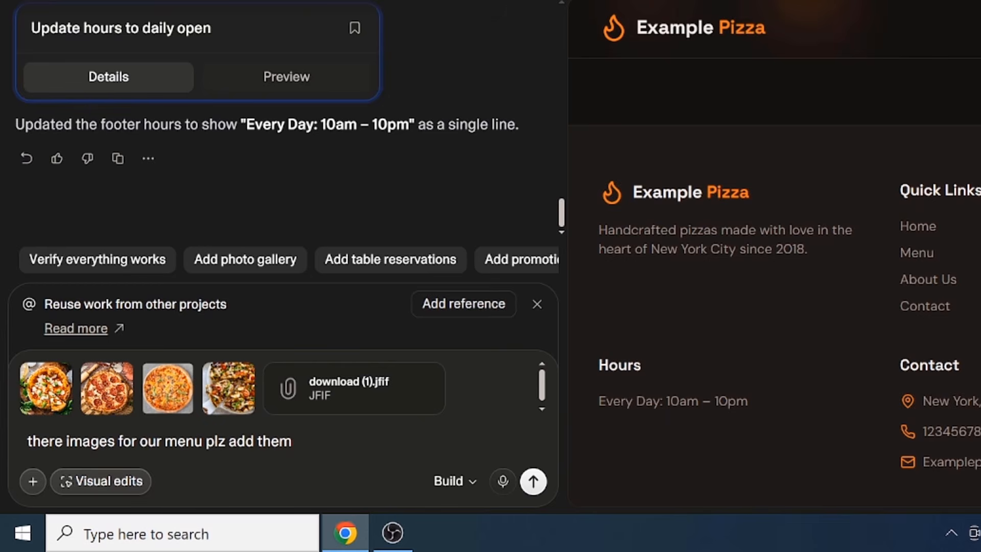
{"action": "type", "text": "you can understant my image"}
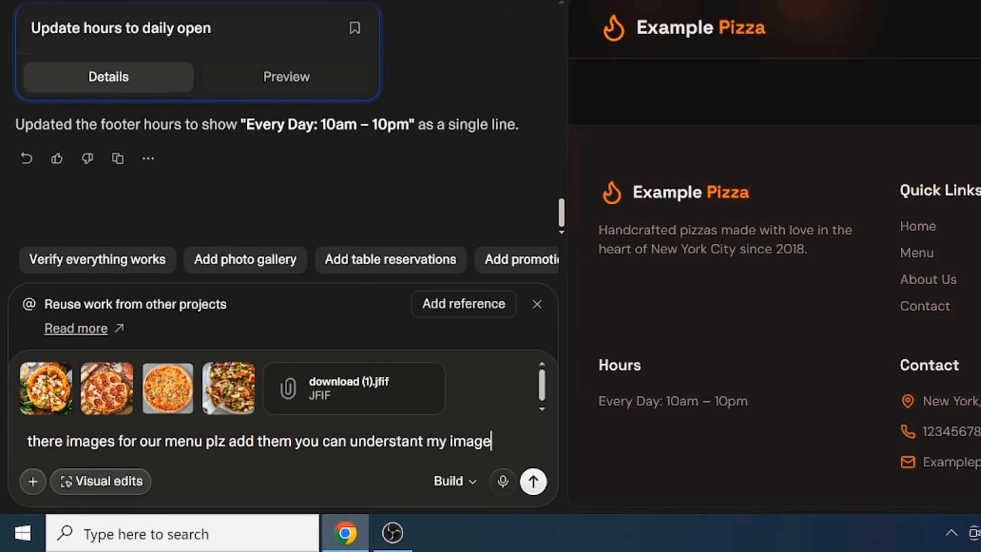
{"action": "type", "text": " name whe"}
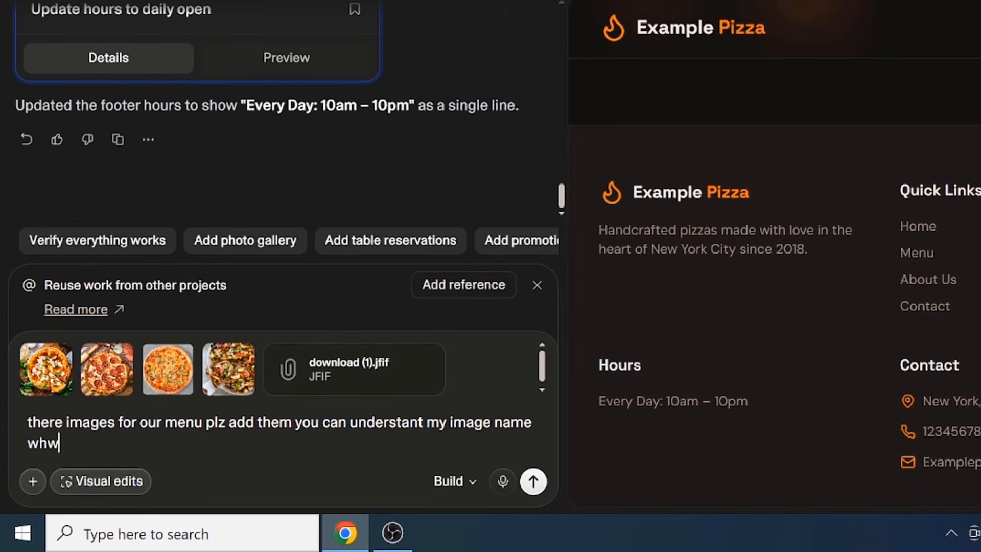
{"action": "type", "text": "re to use which "}
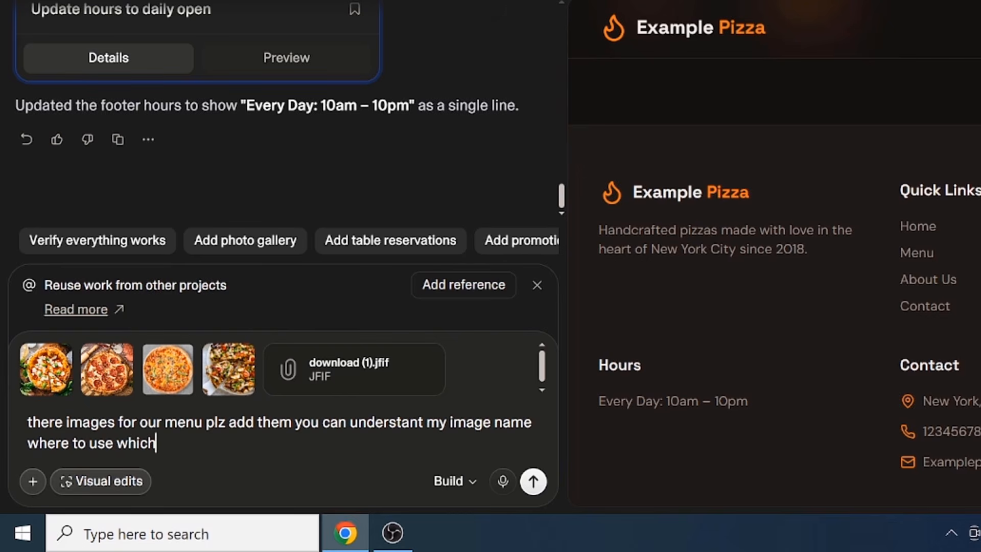
{"action": "type", "text": "one"}
{"action": "key", "text": "Return"}
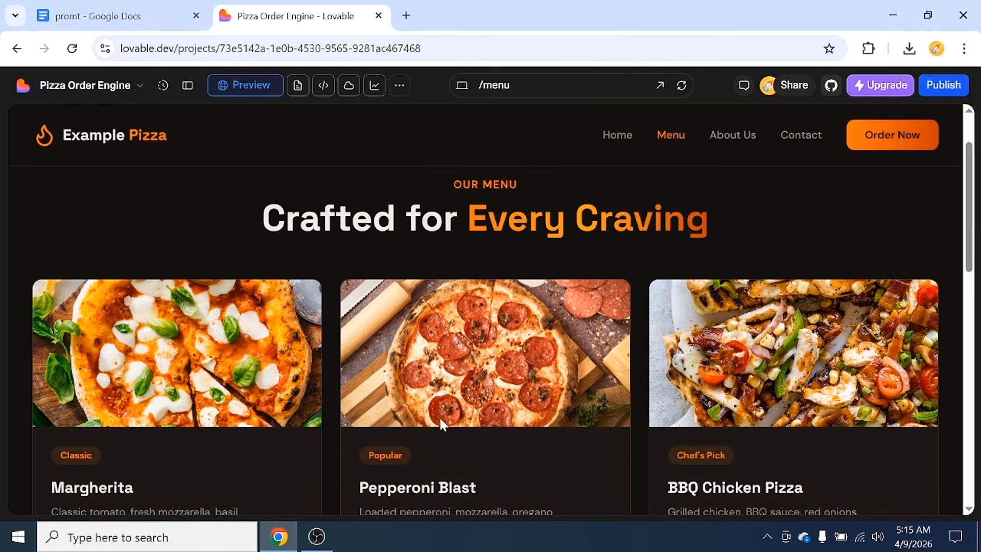
- Examine the images on the pizza cards of the Menu page in the preview
{"action": "scroll", "coordinate": [439, 416], "scroll_direction": "down", "scroll_amount": 3}
{"action": "scroll", "coordinate": [422, 371], "scroll_direction": "down", "scroll_amount": 3}
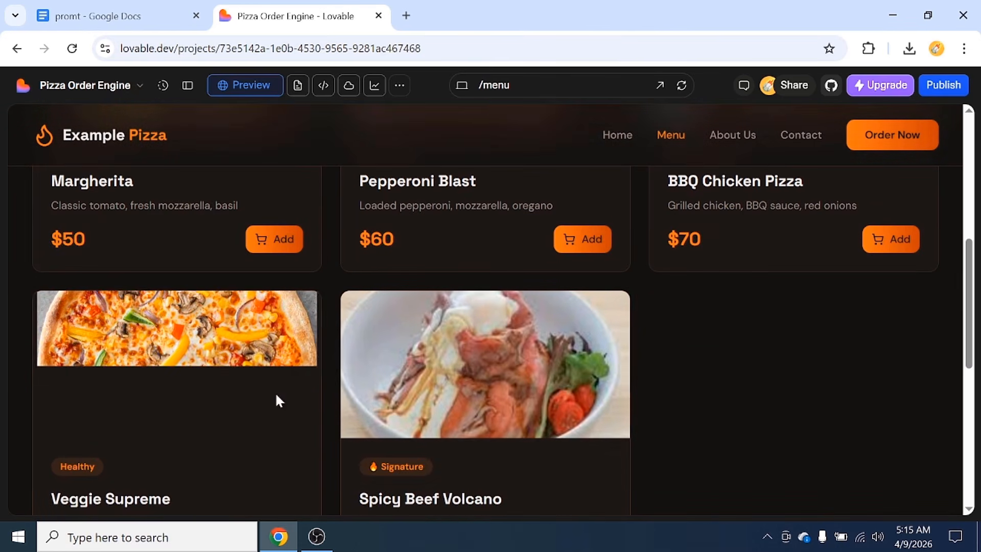
{"action": "scroll", "coordinate": [443, 371], "scroll_direction": "up", "scroll_amount": 5}
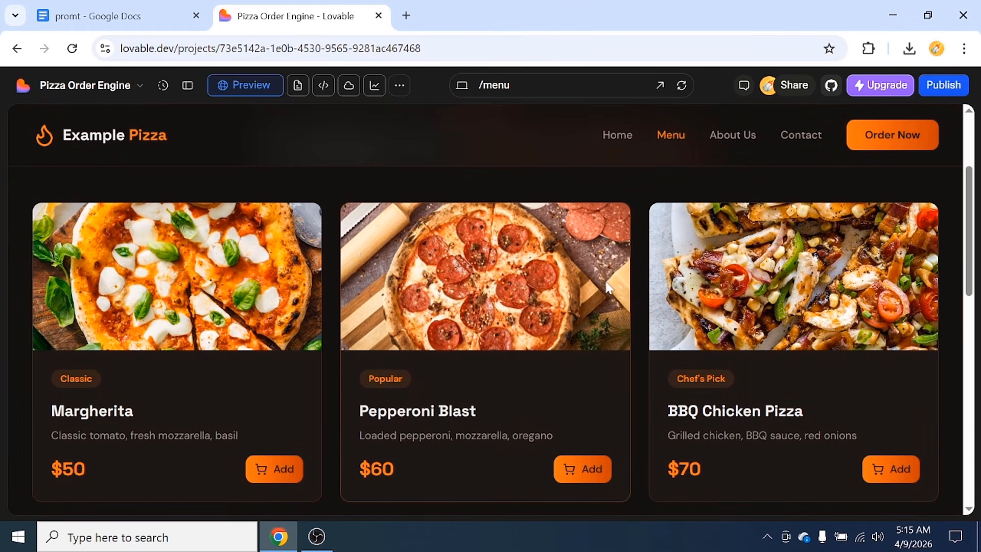
- Open the Home page in the preview and review it from the hero section through menu and reviews to the footer
{"action": "left_click", "coordinate": [612, 139]}
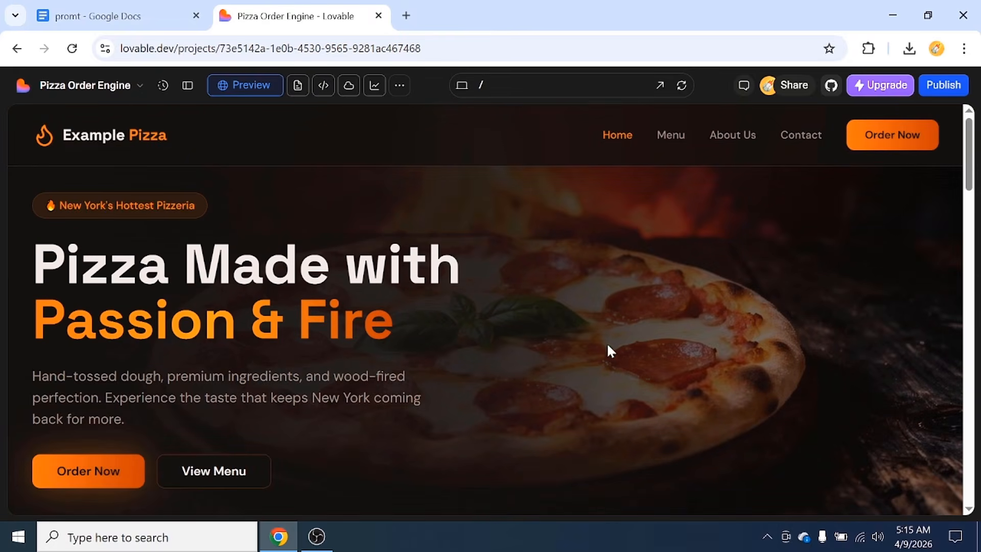
{"action": "scroll", "coordinate": [522, 319], "scroll_direction": "down", "scroll_amount": 5}
{"action": "scroll", "coordinate": [527, 325], "scroll_direction": "down", "scroll_amount": 7}
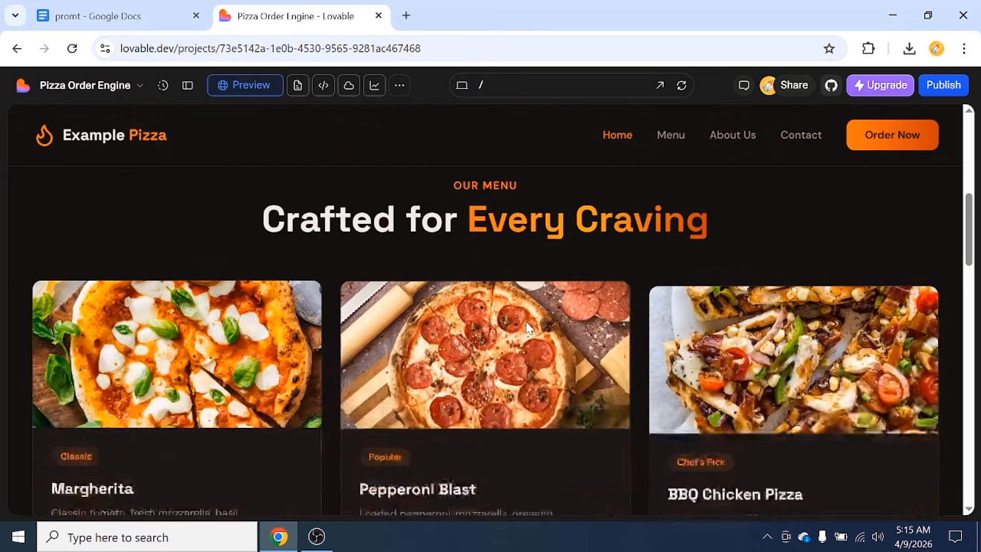
{"action": "scroll", "coordinate": [530, 322], "scroll_direction": "down", "scroll_amount": 8}
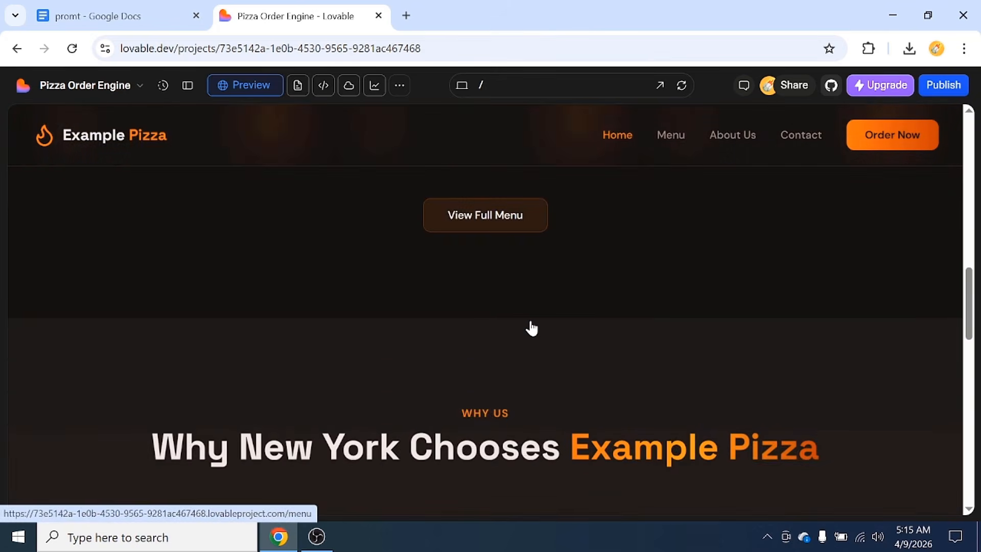
{"action": "scroll", "coordinate": [533, 327], "scroll_direction": "down", "scroll_amount": 5}
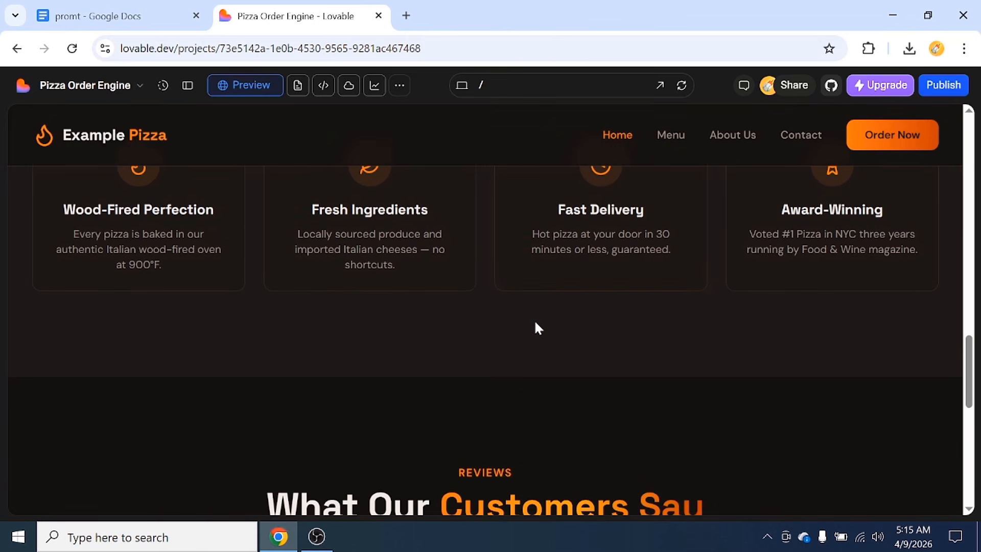
{"action": "scroll", "coordinate": [537, 327], "scroll_direction": "down", "scroll_amount": 3}
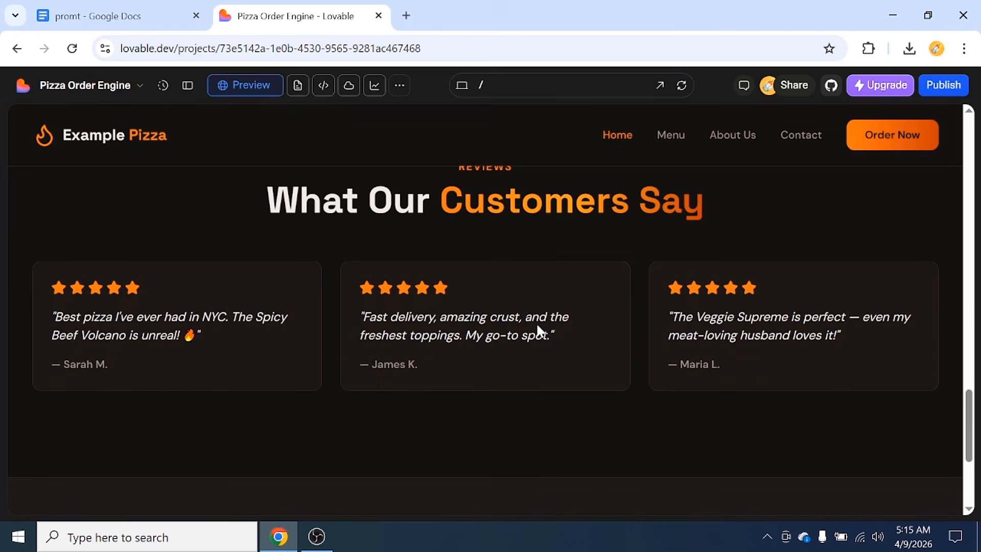
{"action": "scroll", "coordinate": [485, 327], "scroll_direction": "down", "scroll_amount": 4}
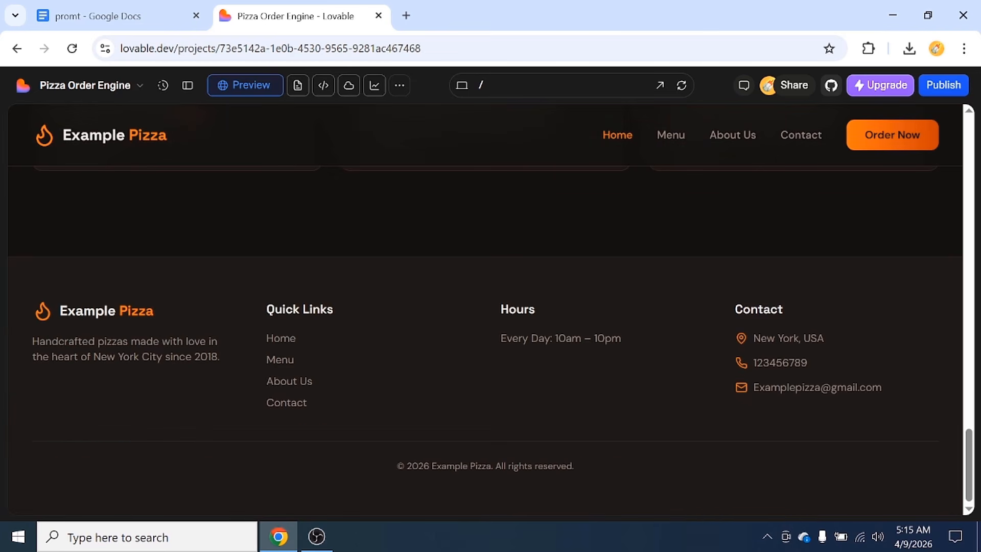
{"action": "scroll", "coordinate": [574, 342], "scroll_direction": "up", "scroll_amount": 8}
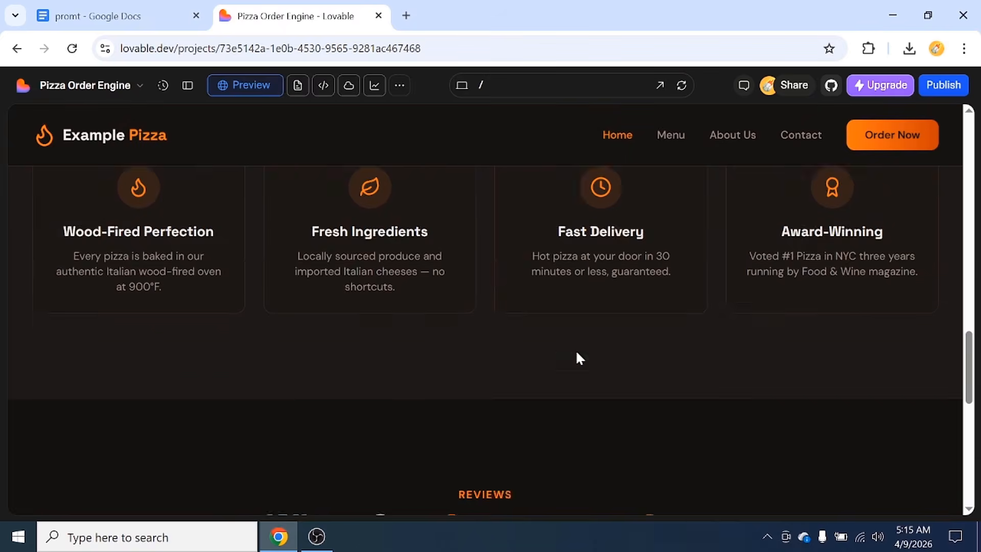
{"action": "scroll", "coordinate": [576, 347], "scroll_direction": "up", "scroll_amount": 10}
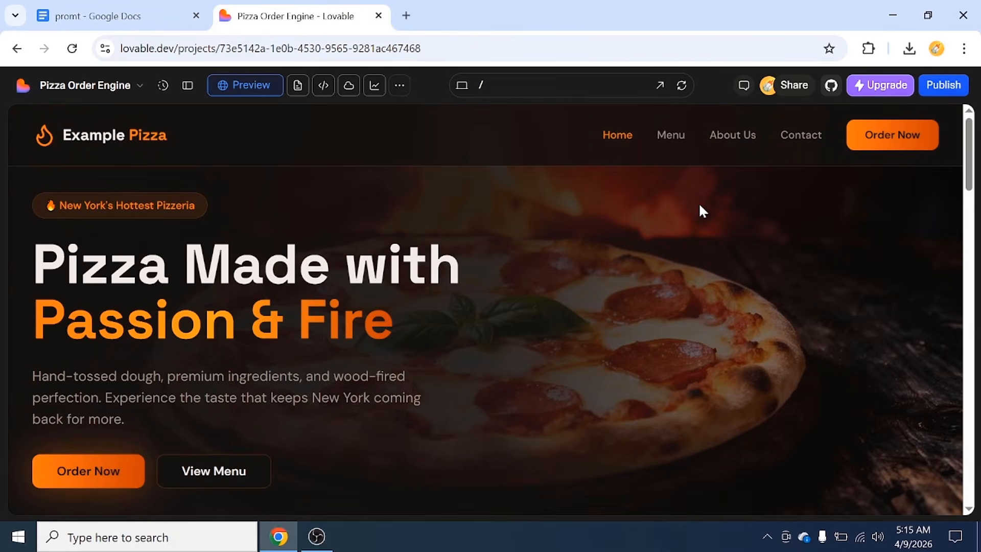
- Review the site's Menu page and its About Us page down to the footer
{"action": "left_click", "coordinate": [673, 137]}
{"action": "scroll", "coordinate": [586, 330], "scroll_direction": "down", "scroll_amount": 5}
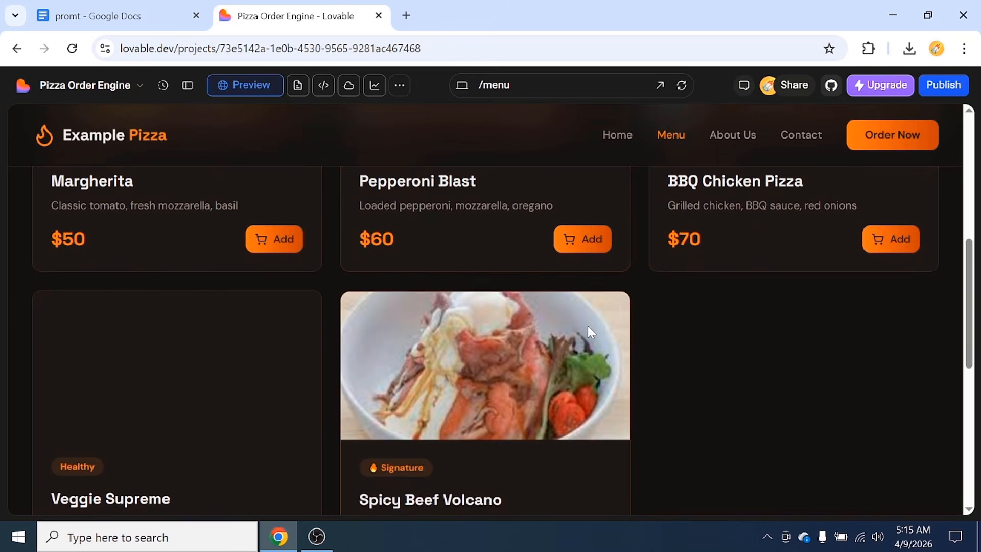
{"action": "left_click", "coordinate": [734, 136]}
{"action": "scroll", "coordinate": [652, 296], "scroll_direction": "up", "scroll_amount": 4}
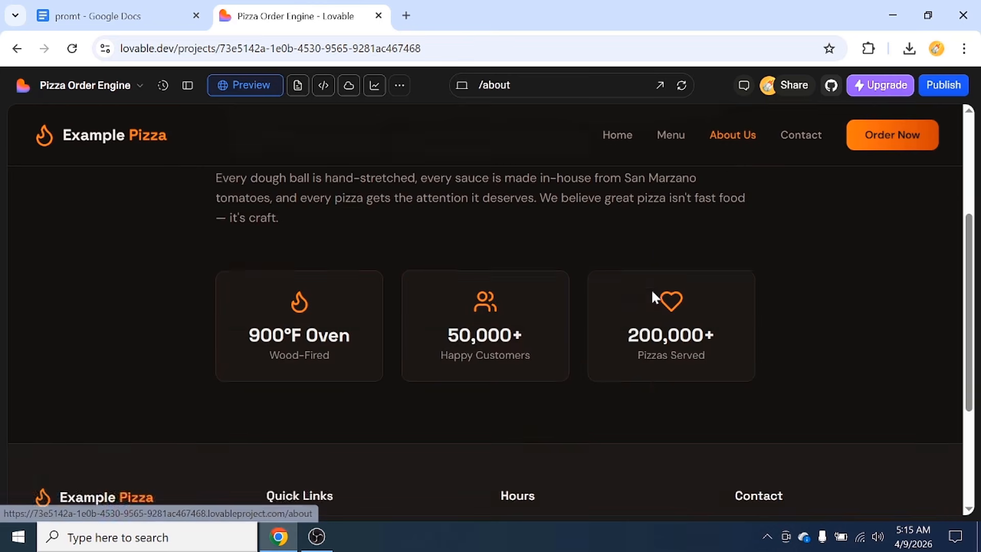
{"action": "scroll", "coordinate": [659, 299], "scroll_direction": "up", "scroll_amount": 3}
{"action": "scroll", "coordinate": [658, 309], "scroll_direction": "down", "scroll_amount": 7}
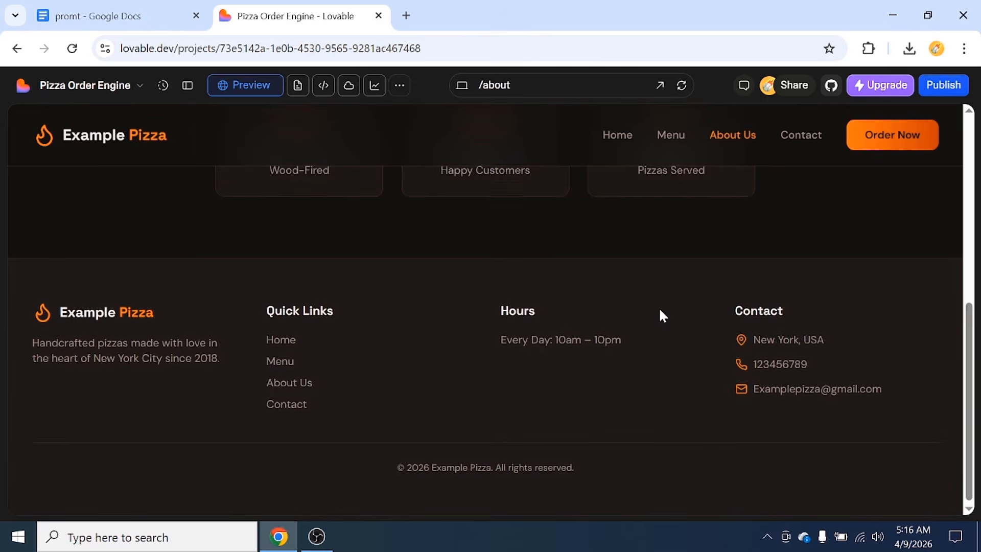
- Open the site's Contact page and review its contact form and details
{"action": "left_click", "coordinate": [800, 137]}
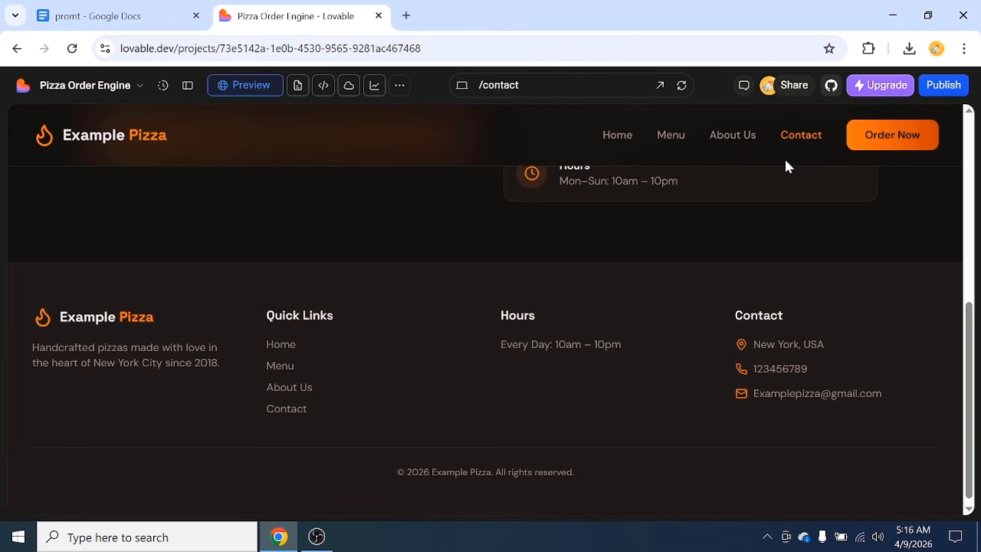
{"action": "scroll", "coordinate": [659, 266], "scroll_direction": "up", "scroll_amount": 5}
{"action": "scroll", "coordinate": [678, 299], "scroll_direction": "up", "scroll_amount": 2}
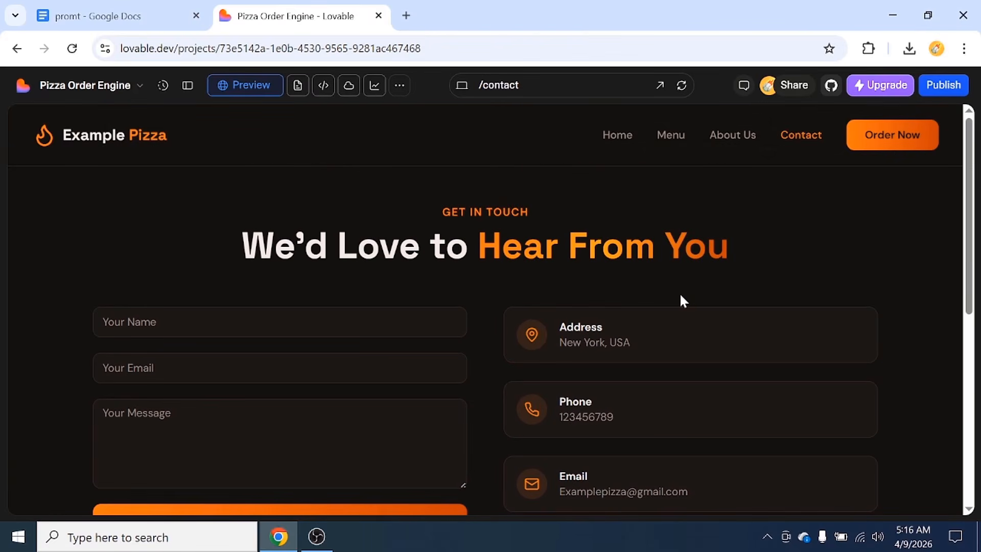